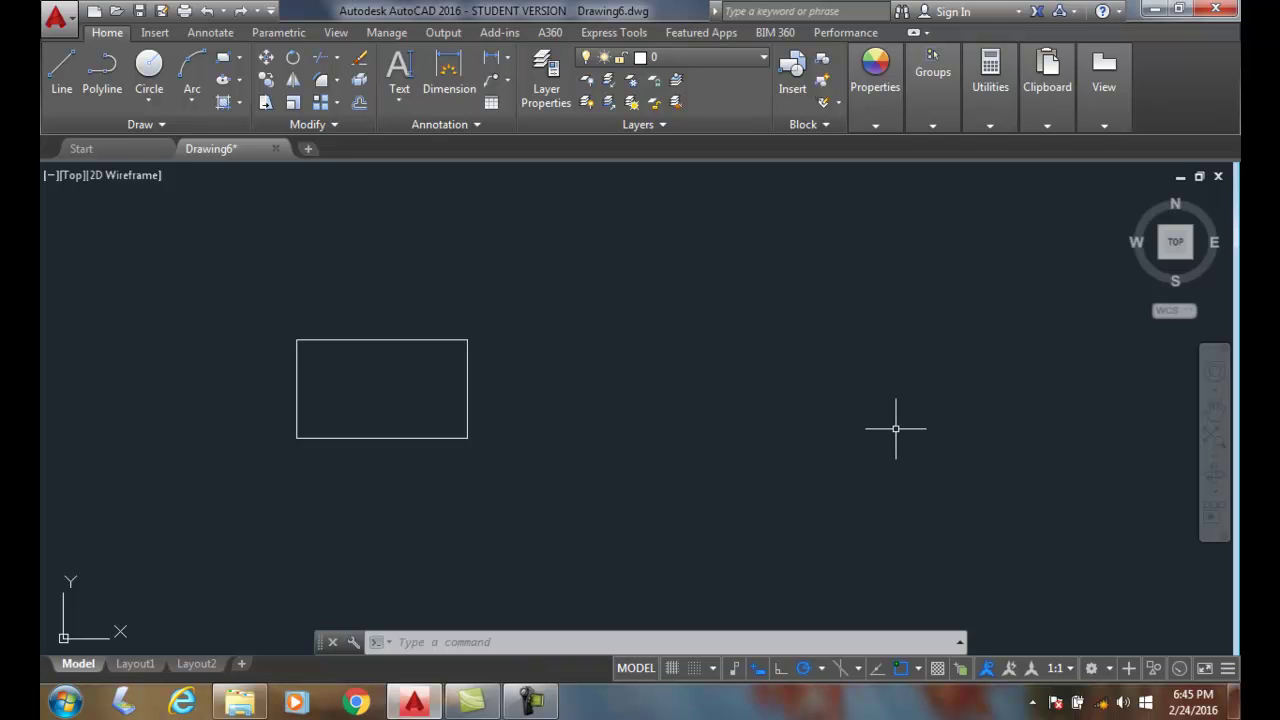
Step: Fill the first rectangle with a Solid hatch
left_click(239, 102)
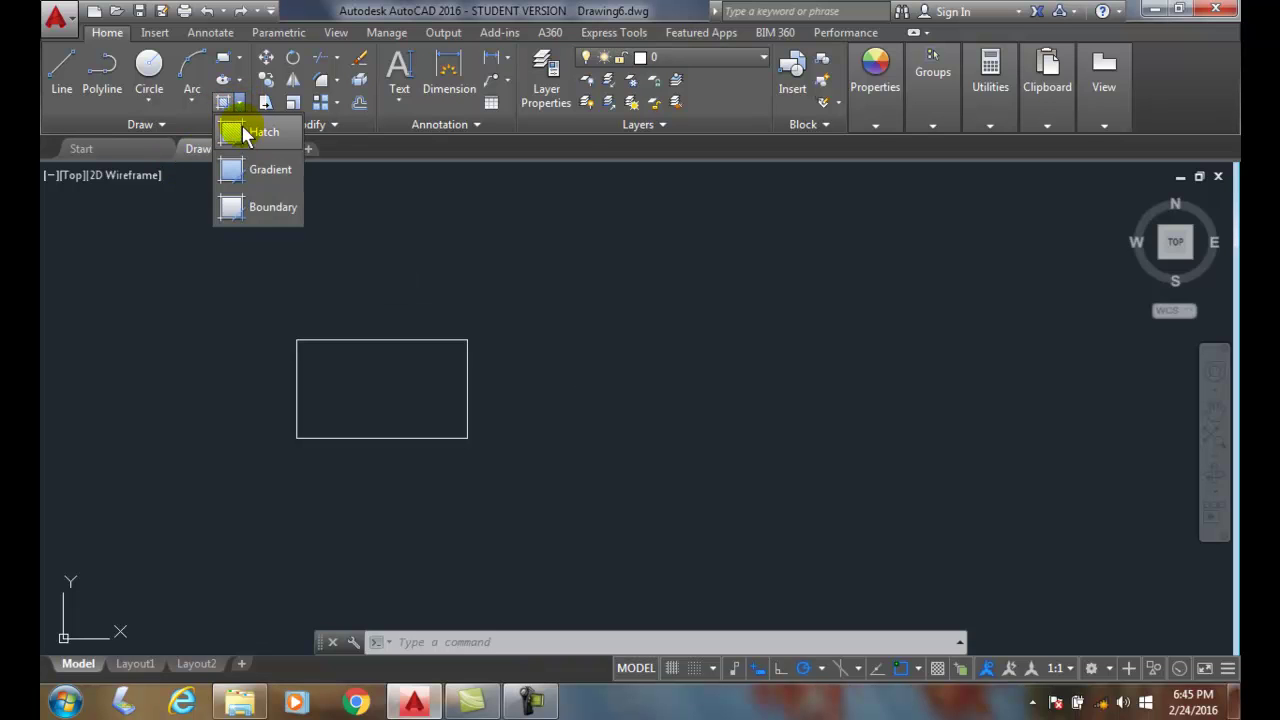
left_click(262, 133)
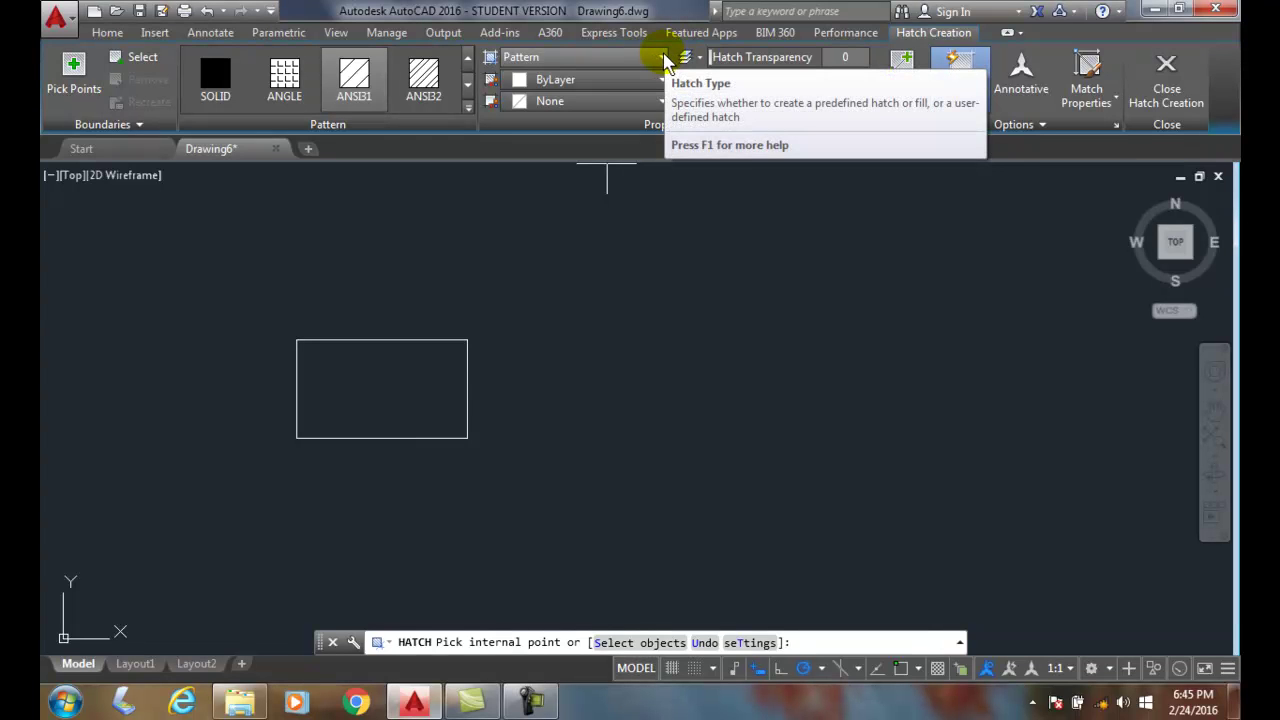
left_click(663, 58)
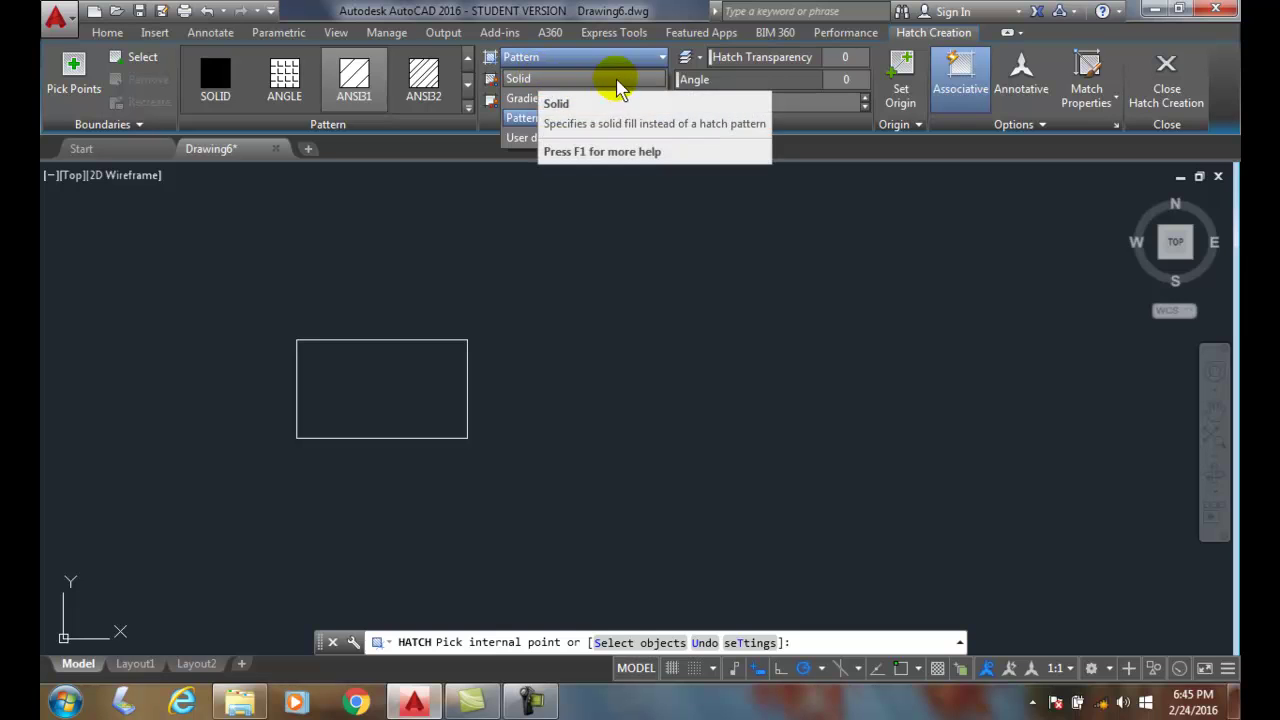
left_click(528, 80)
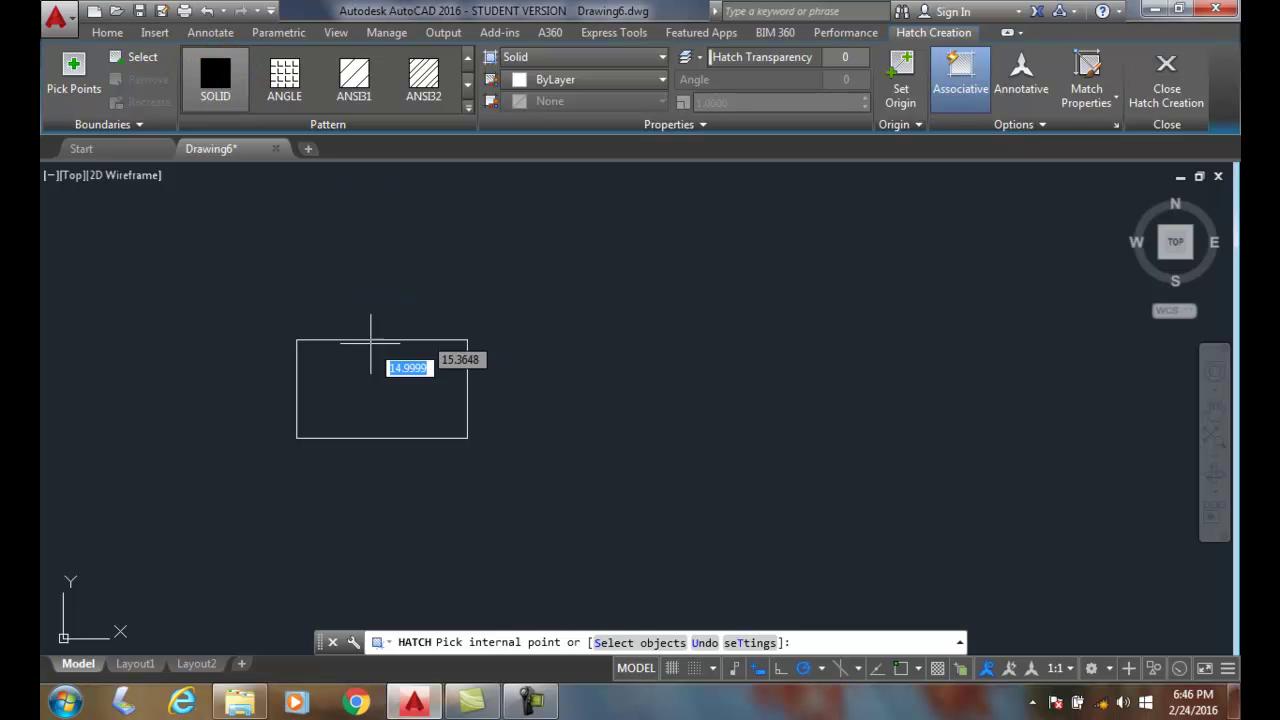
left_click(366, 390)
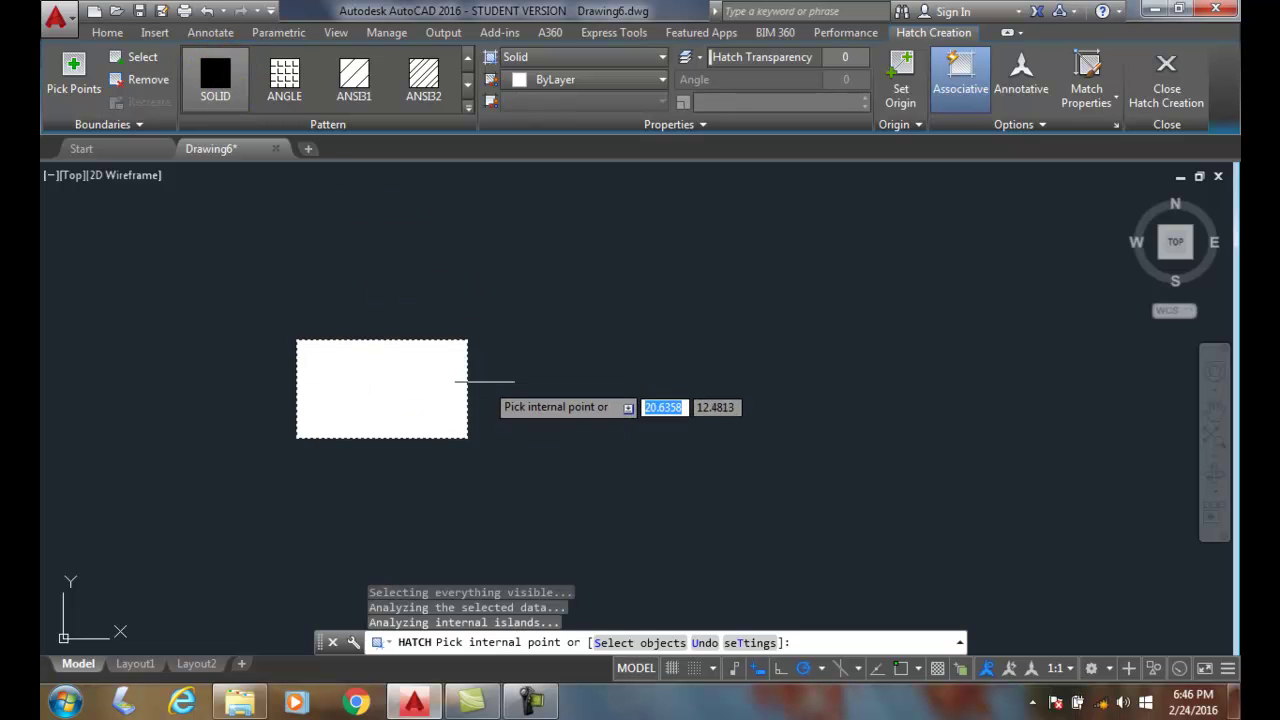
key("Return")
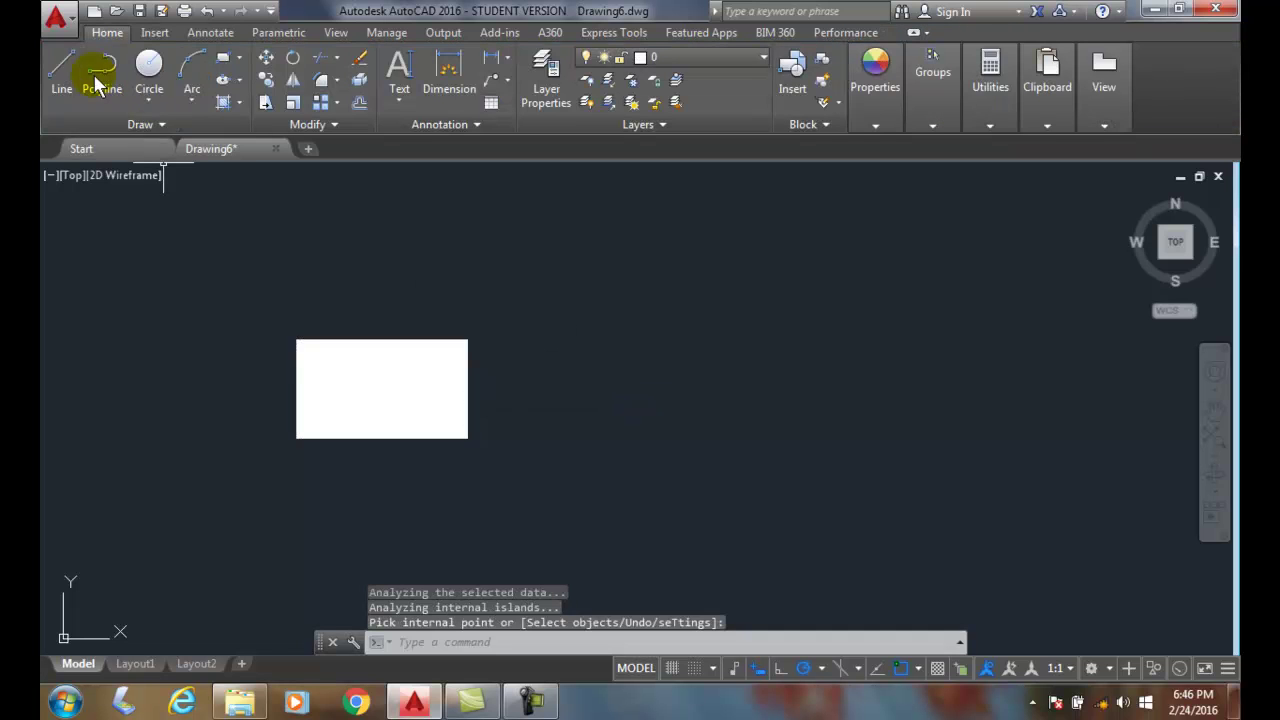
Step: Draw a second empty rectangle to the right of the first
left_click(223, 57)
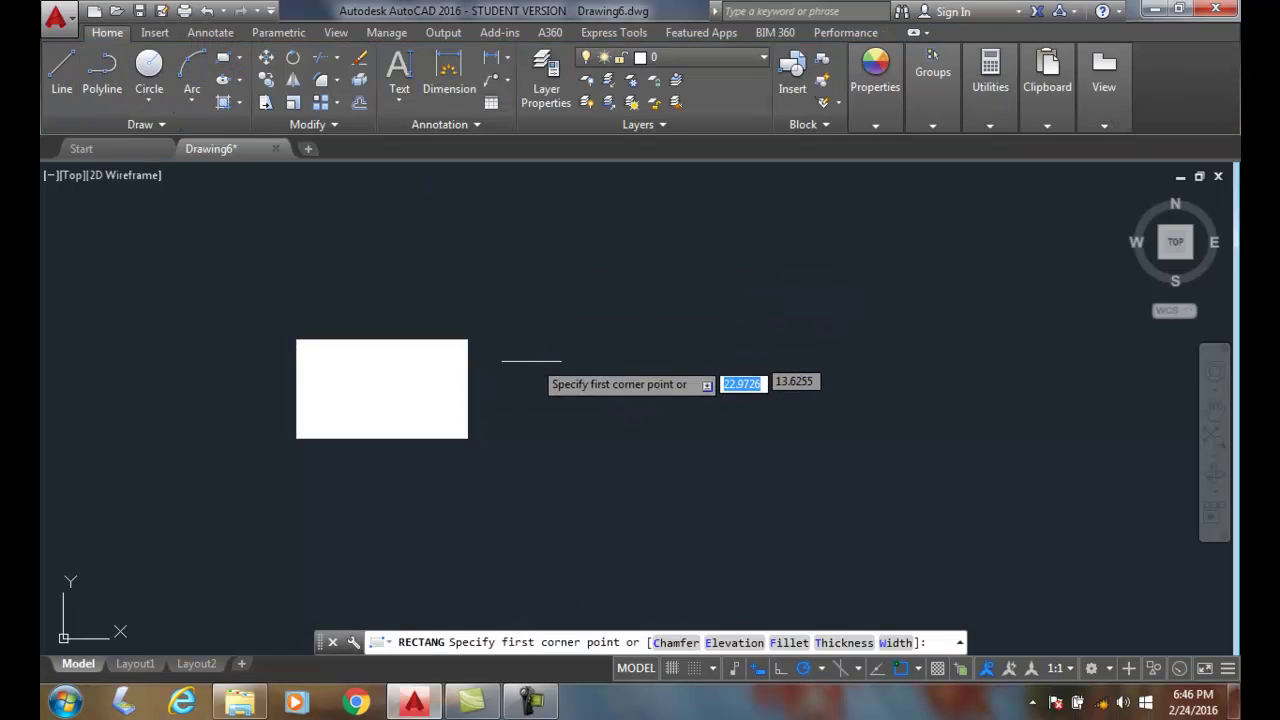
left_click(531, 347)
left_click(732, 447)
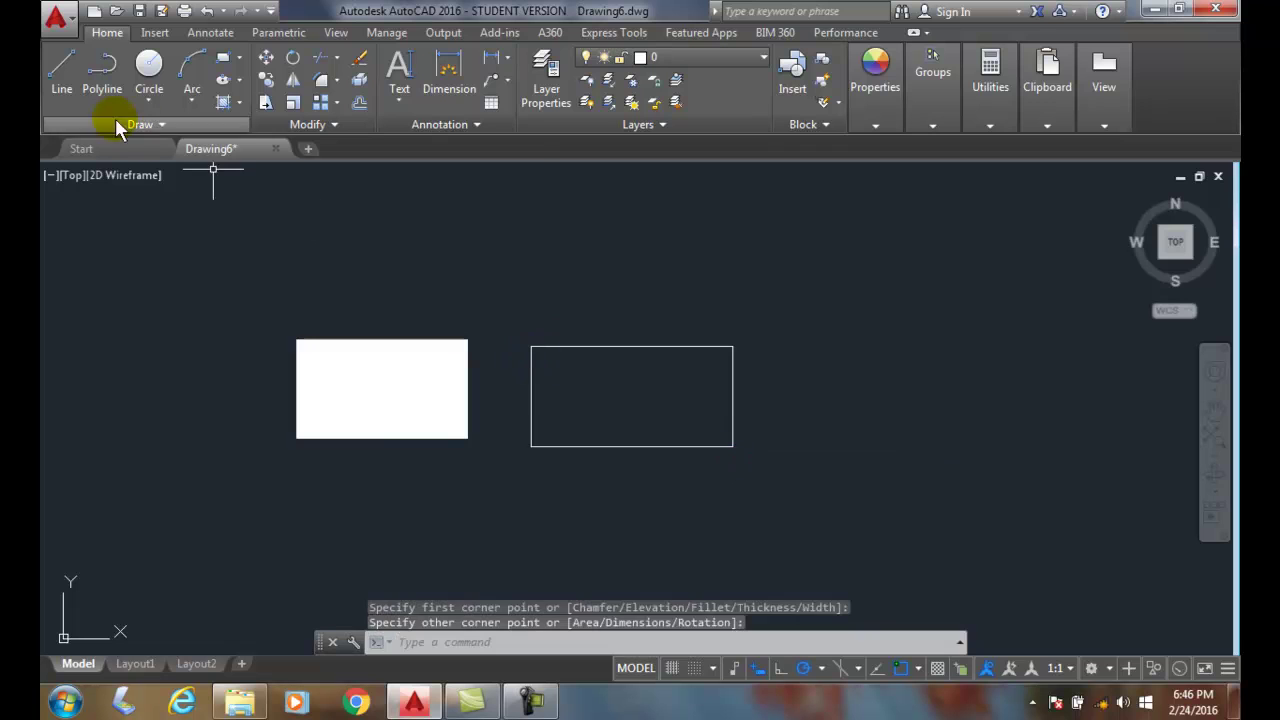
Step: Fill the second rectangle with the GR_LINEAR blue-to-yellow gradient
left_click(226, 103)
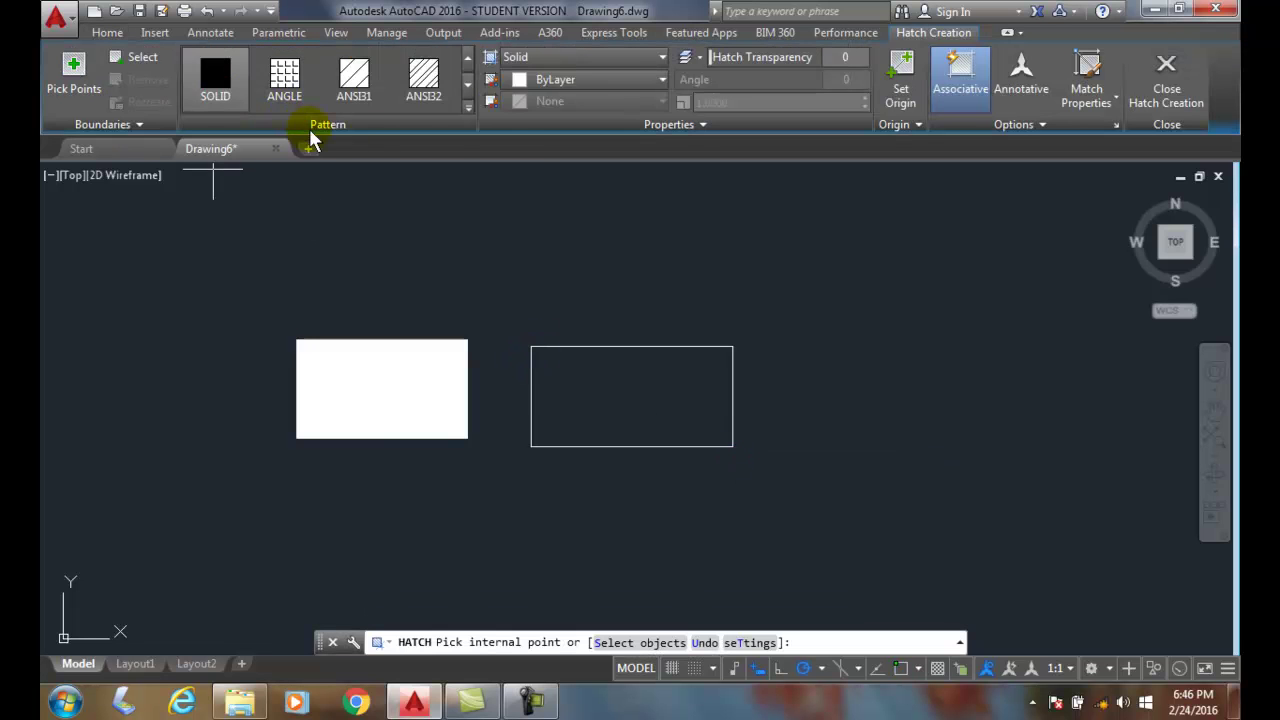
left_click(662, 60)
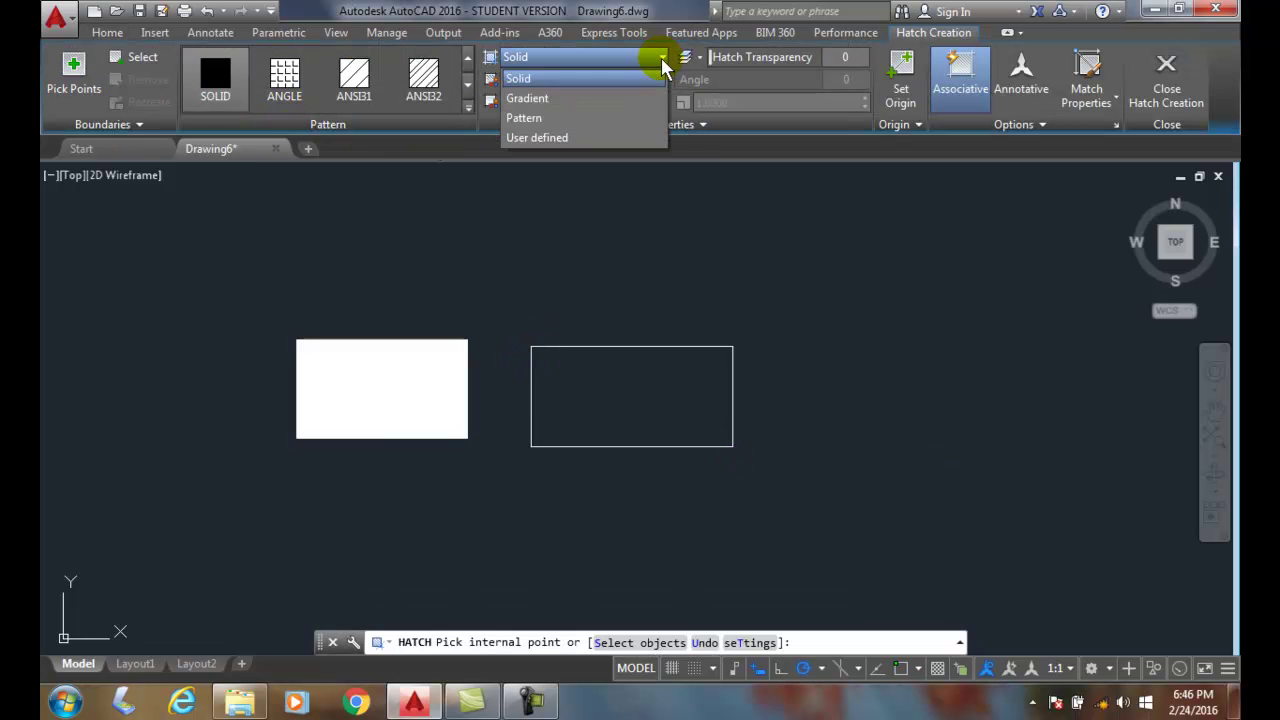
left_click(518, 99)
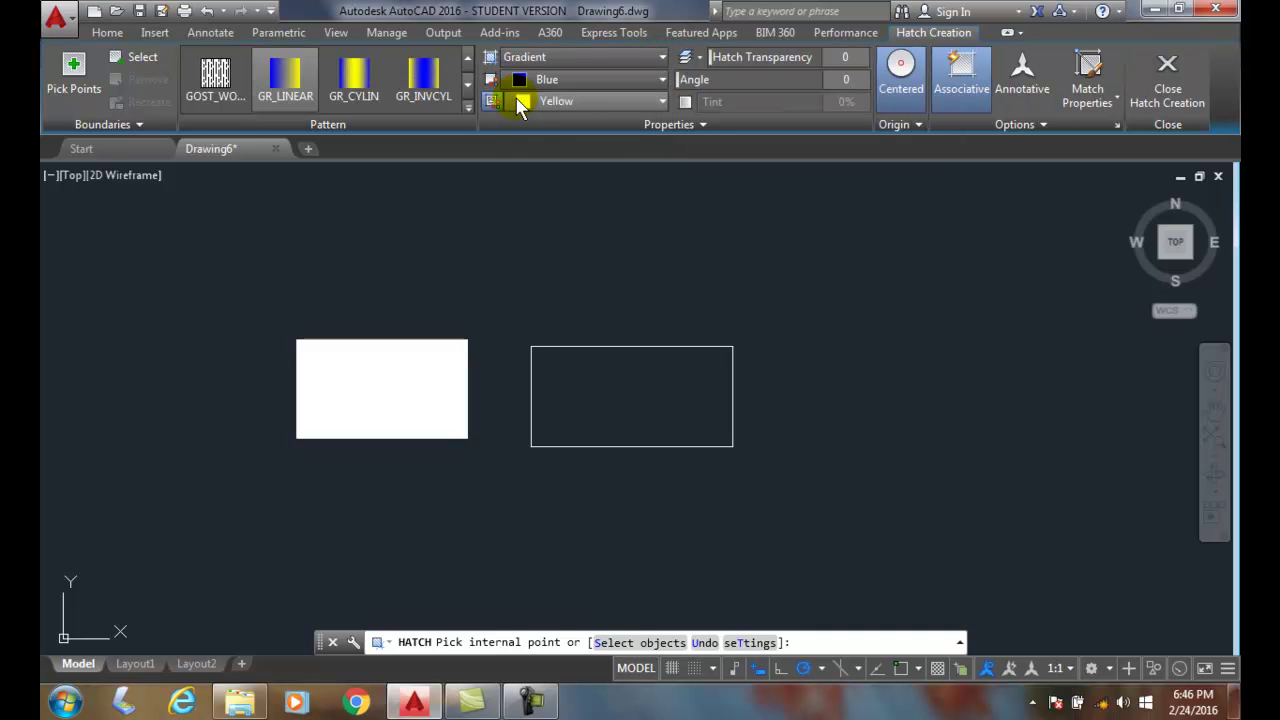
left_click(287, 80)
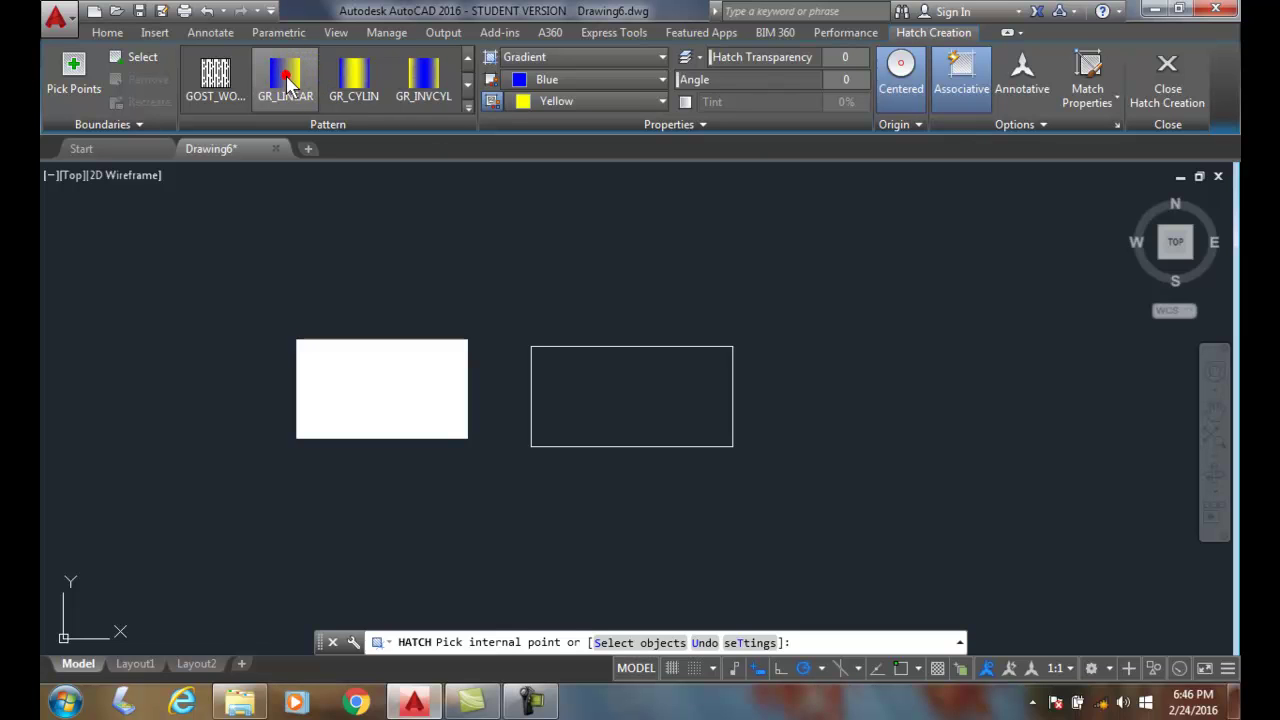
left_click(608, 403)
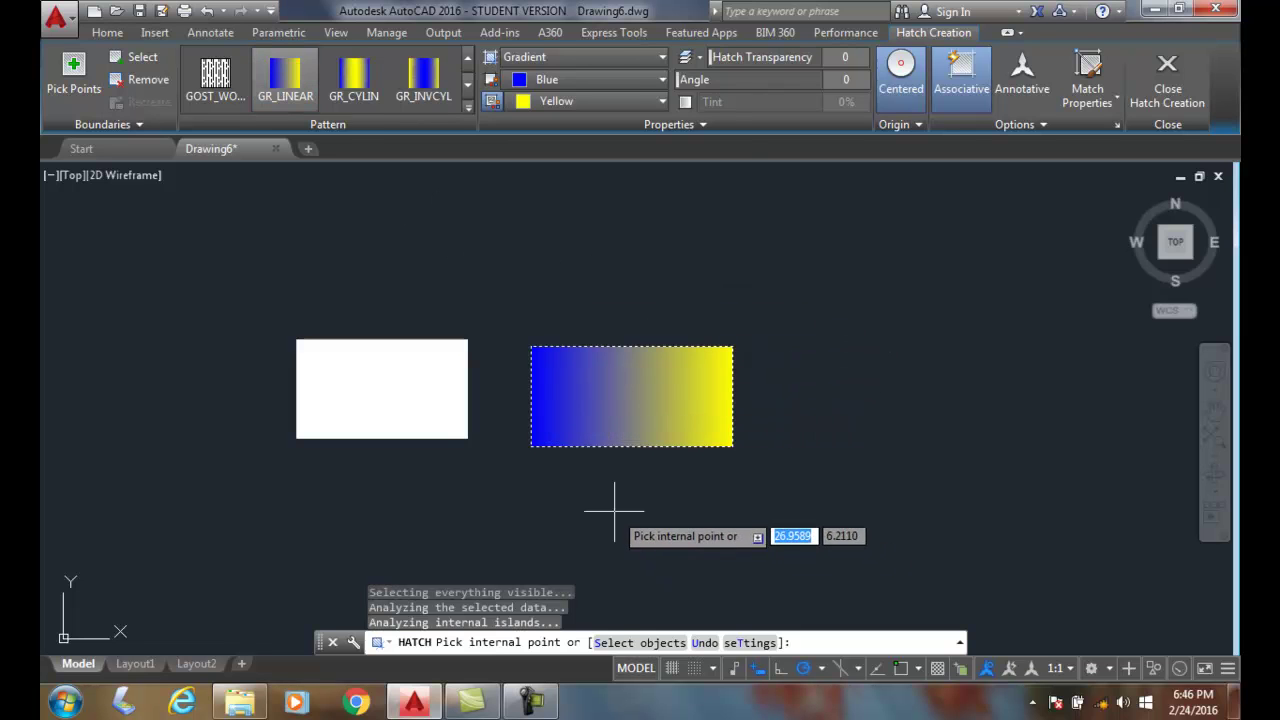
key("Return")
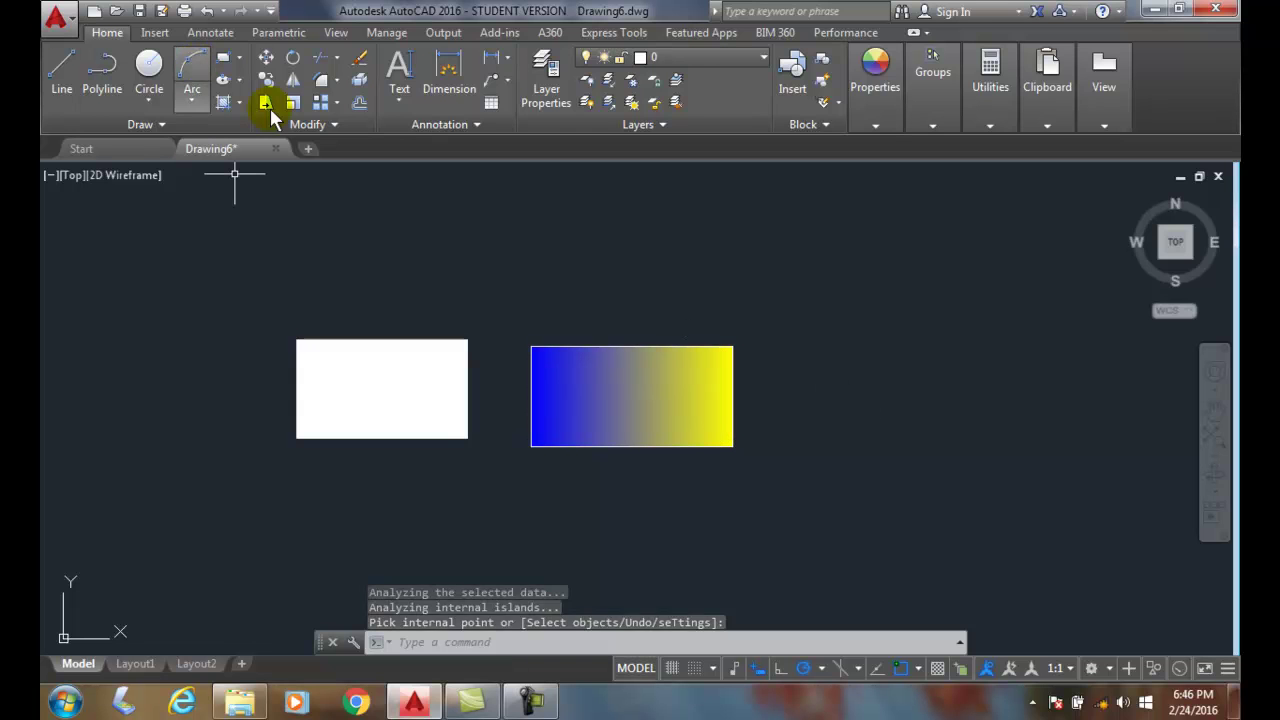
Step: Draw a third empty rectangle to the right of the gradient one
left_click(227, 62)
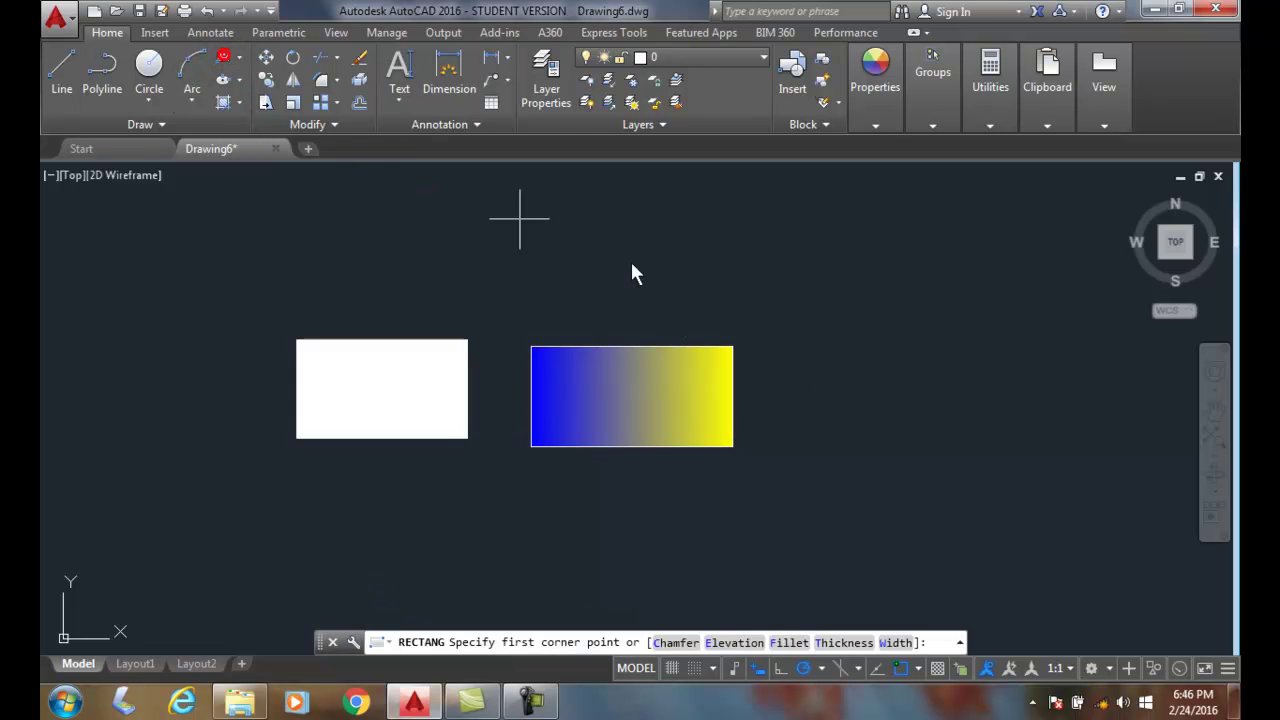
left_click(791, 344)
left_click(1006, 440)
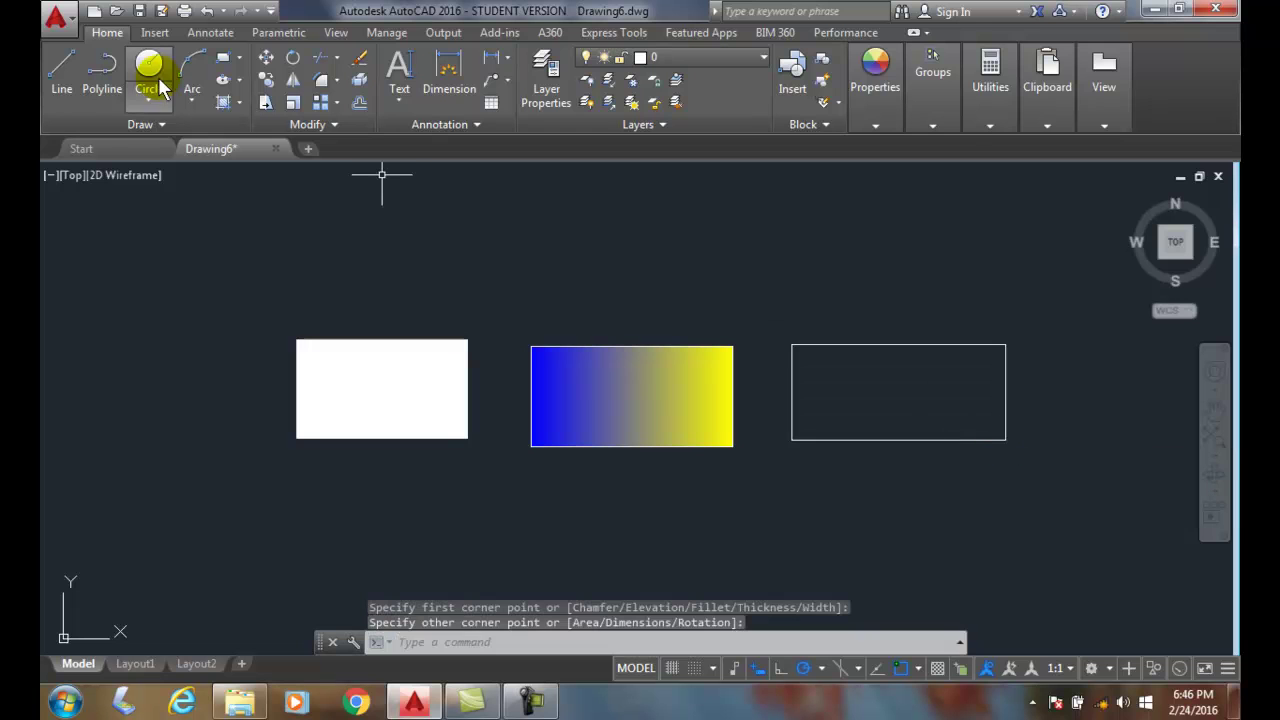
left_click(224, 104)
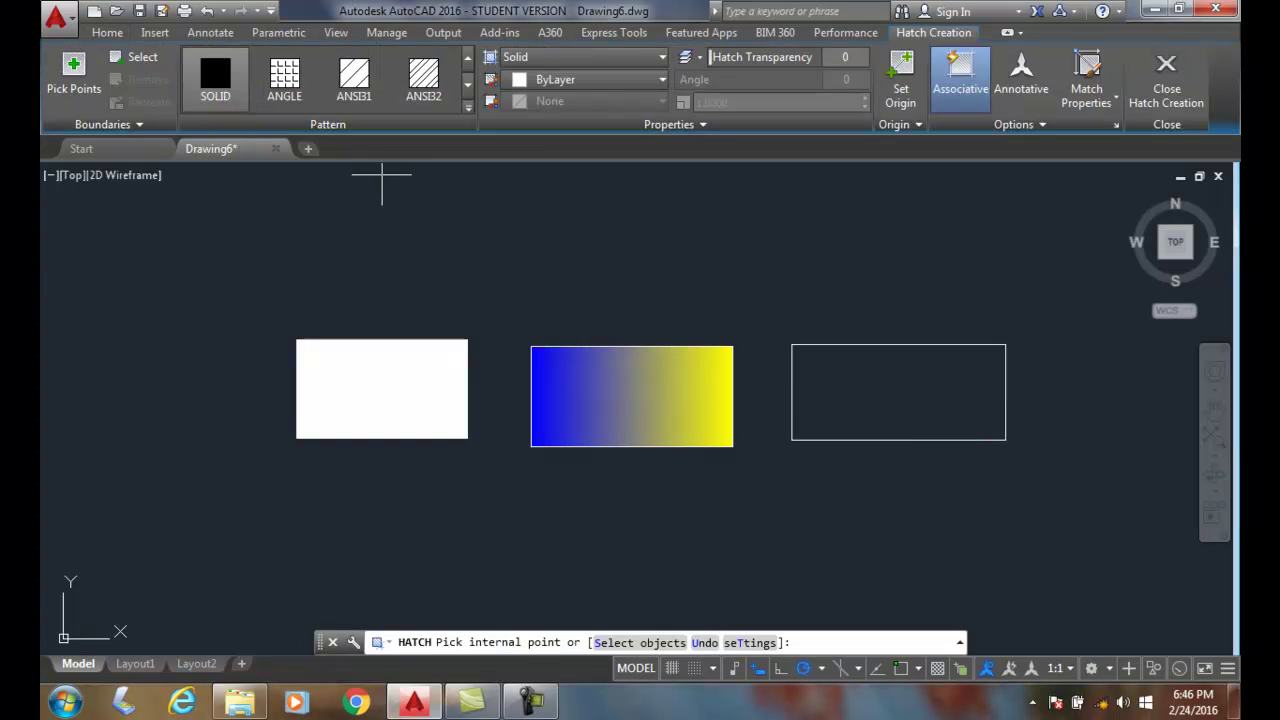
Step: Switch the hatch type to Pattern, pick a diagonal pattern, and expand the pattern gallery
left_click(663, 57)
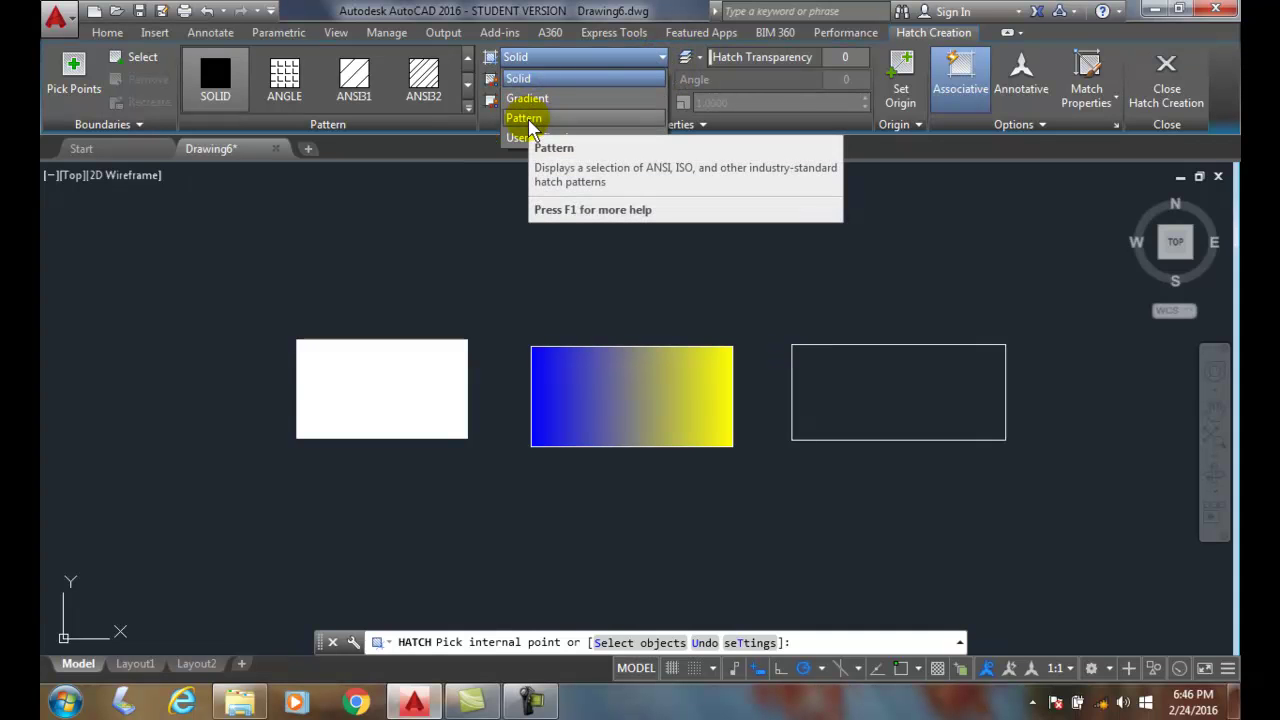
left_click(528, 119)
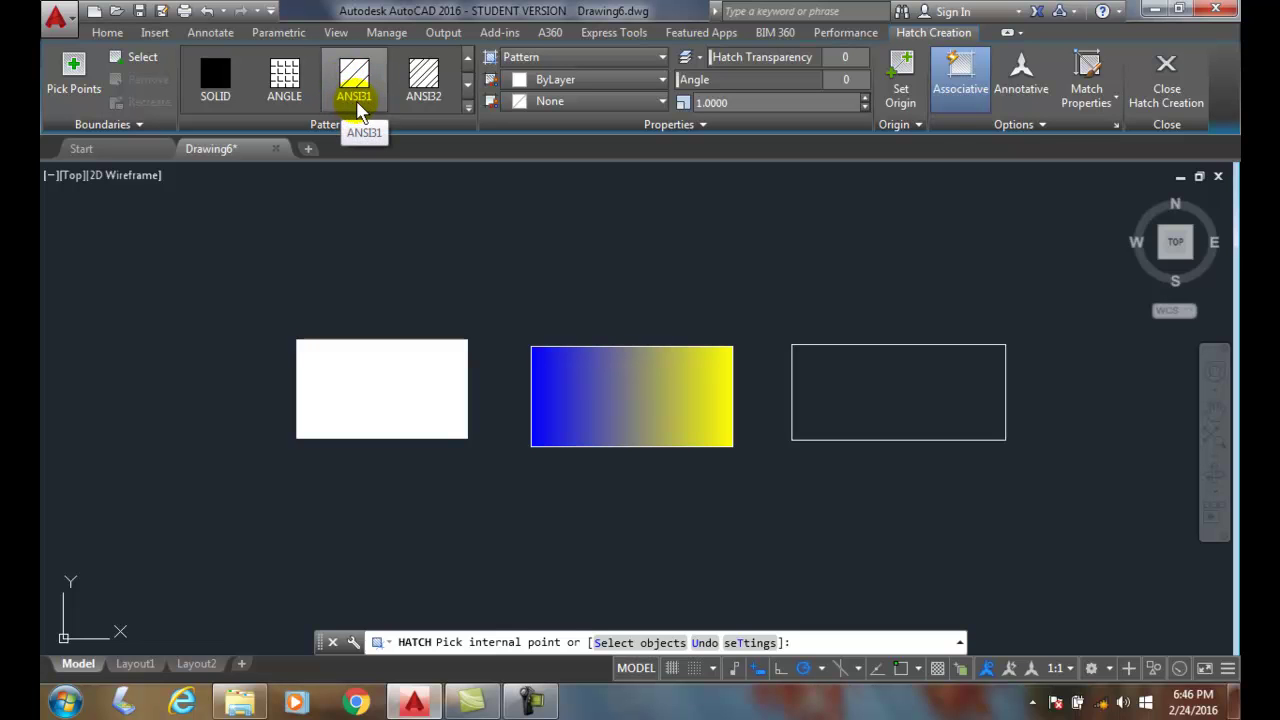
left_click(428, 100)
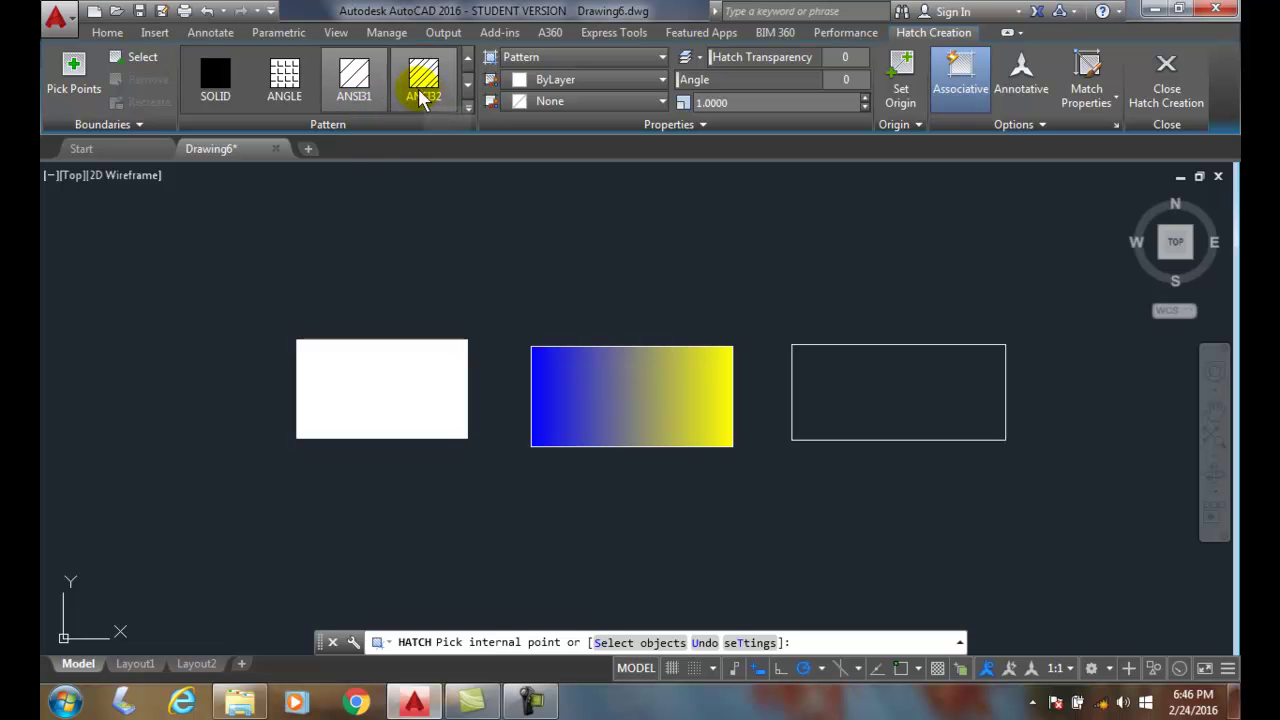
left_click(469, 84)
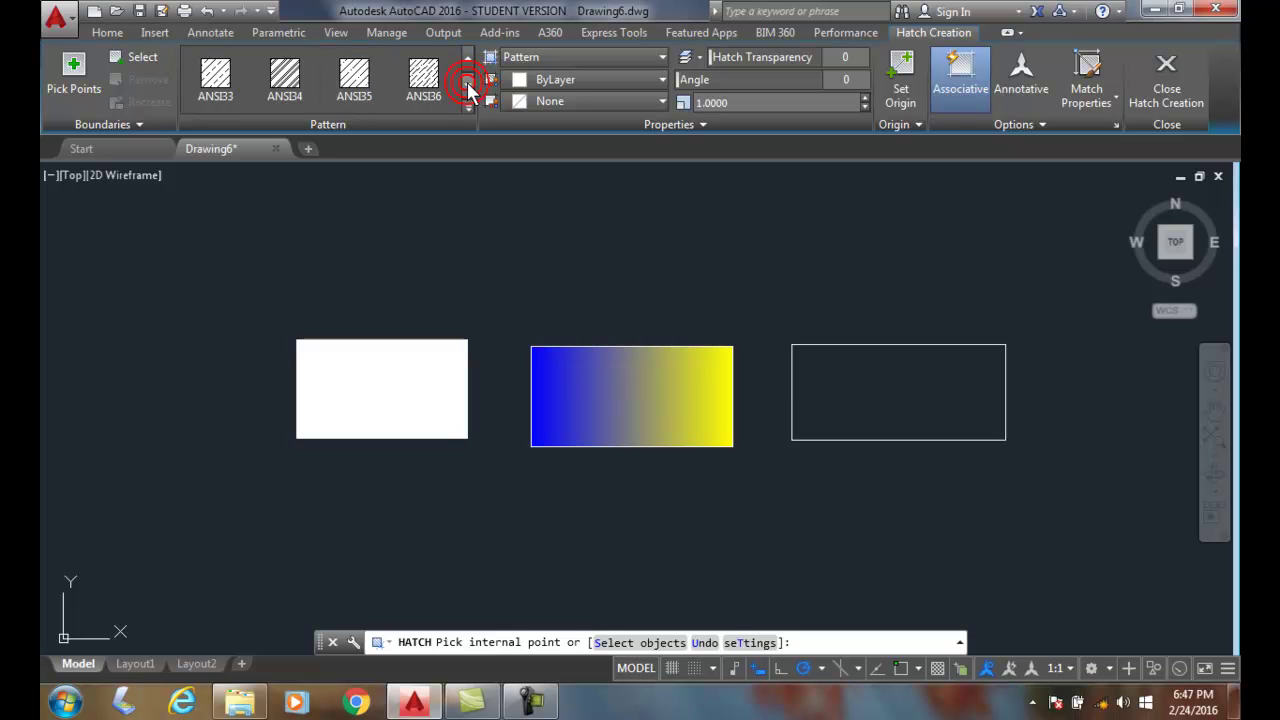
left_click(469, 87)
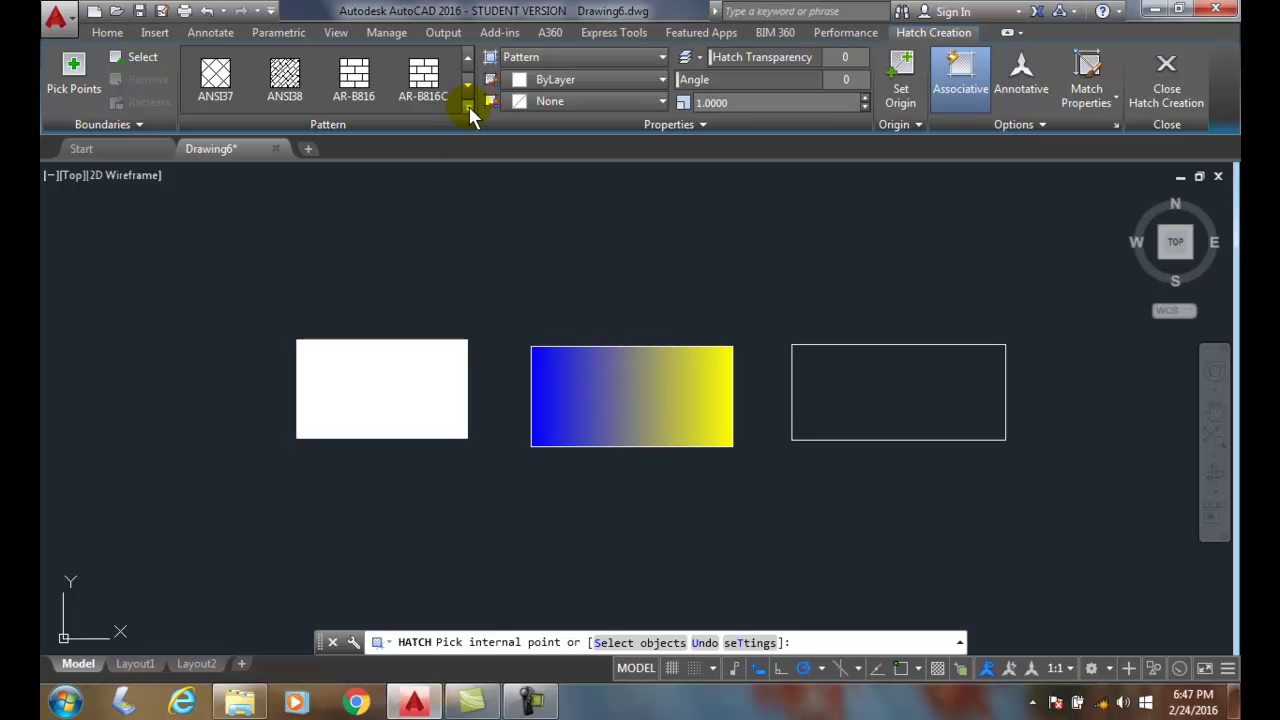
left_click(469, 107)
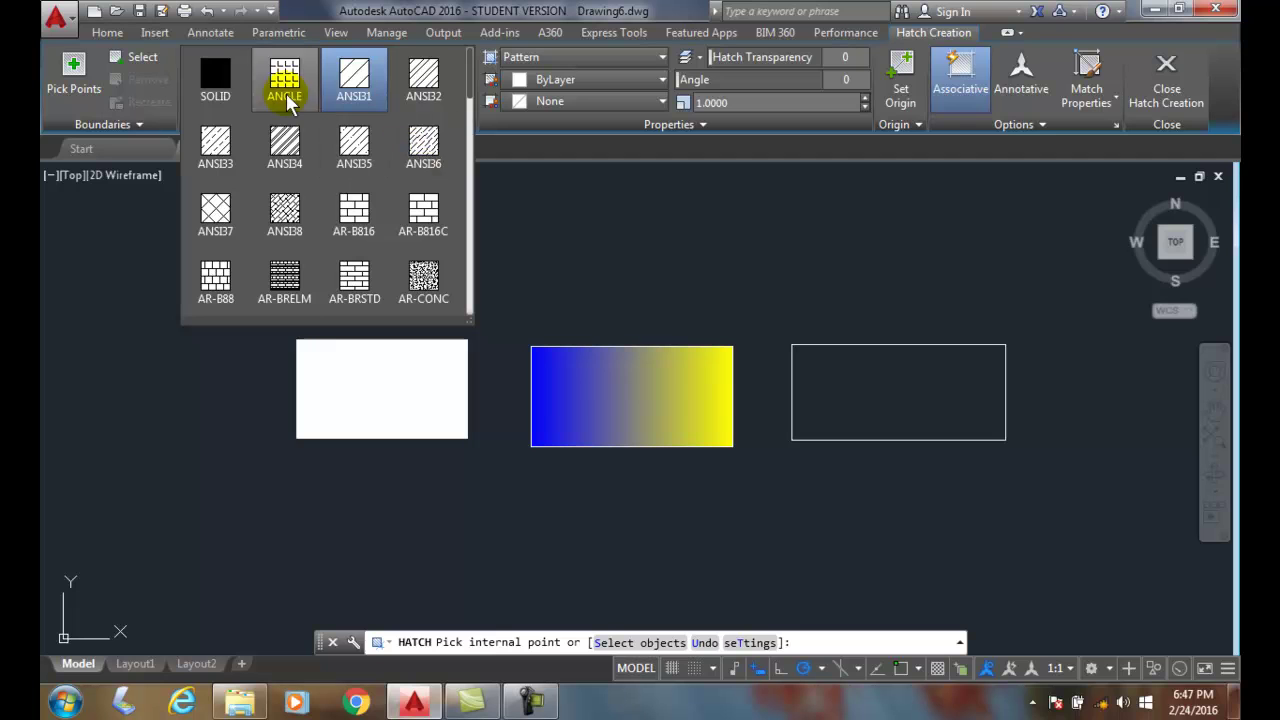
Step: Scroll through the expanded pattern gallery looking for the ANSI34 pattern
left_click(222, 165)
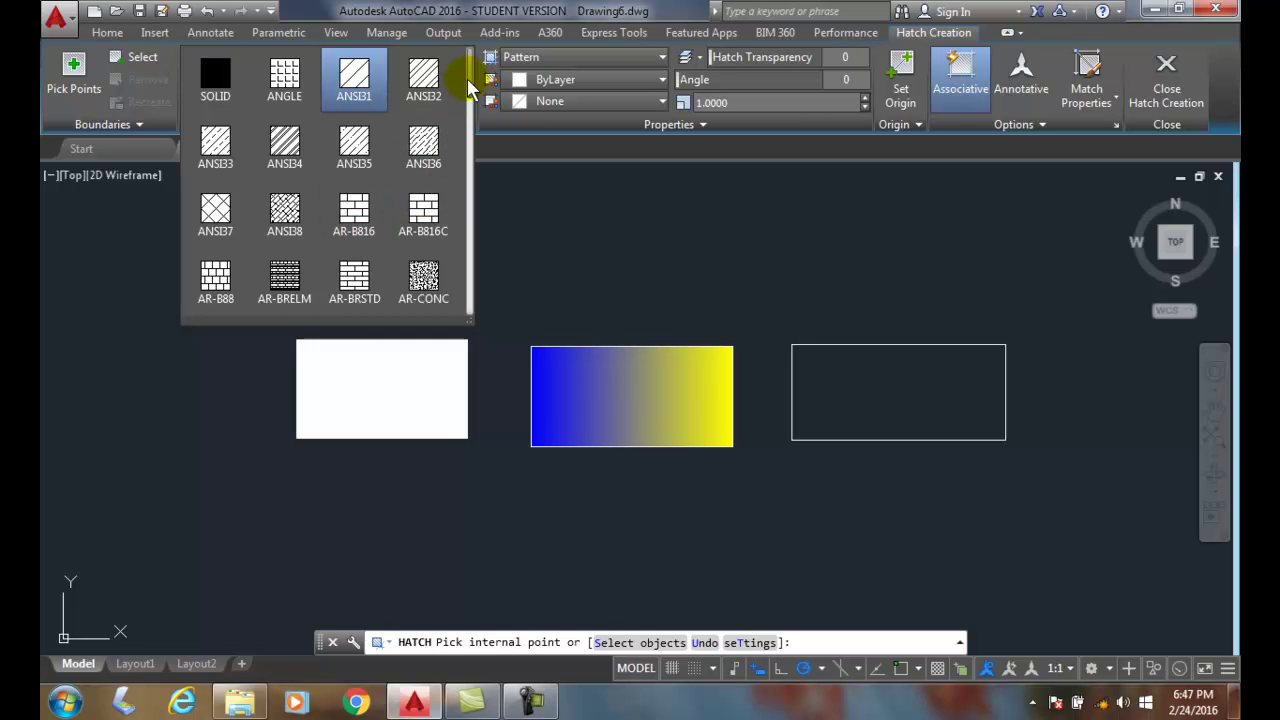
left_click_drag(468, 82, 468, 108)
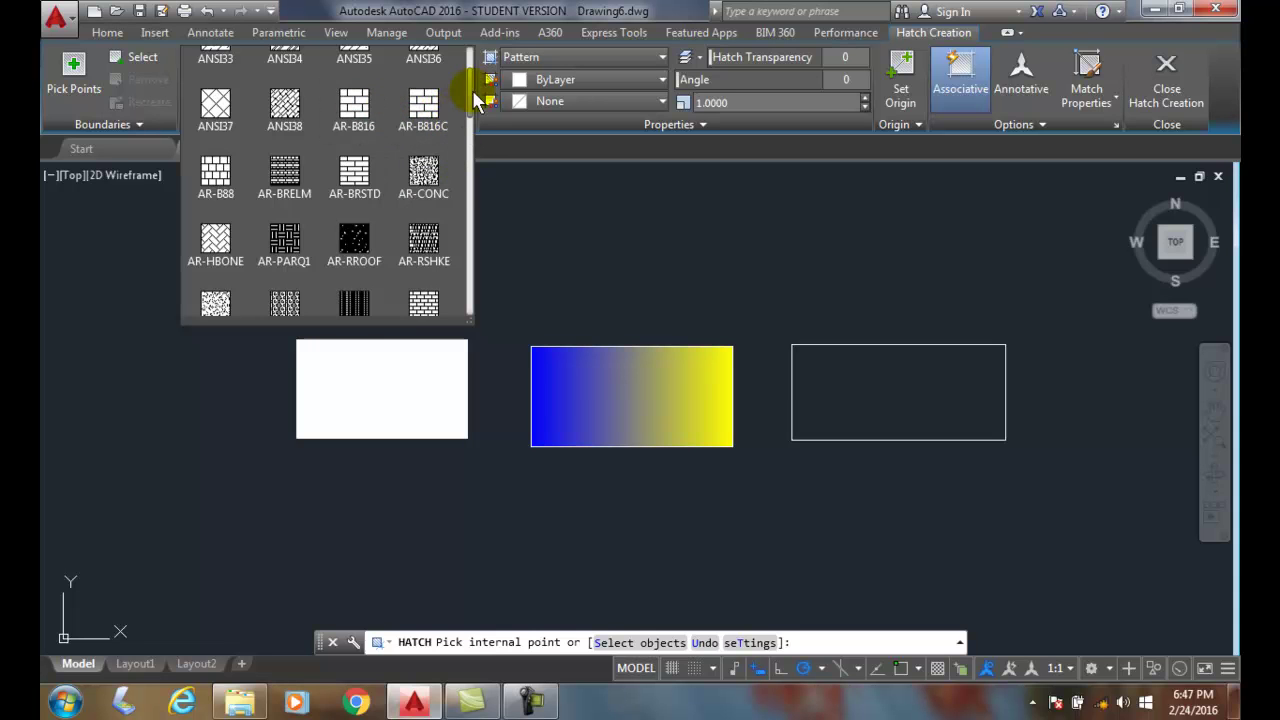
scroll(470, 100, "down", 3)
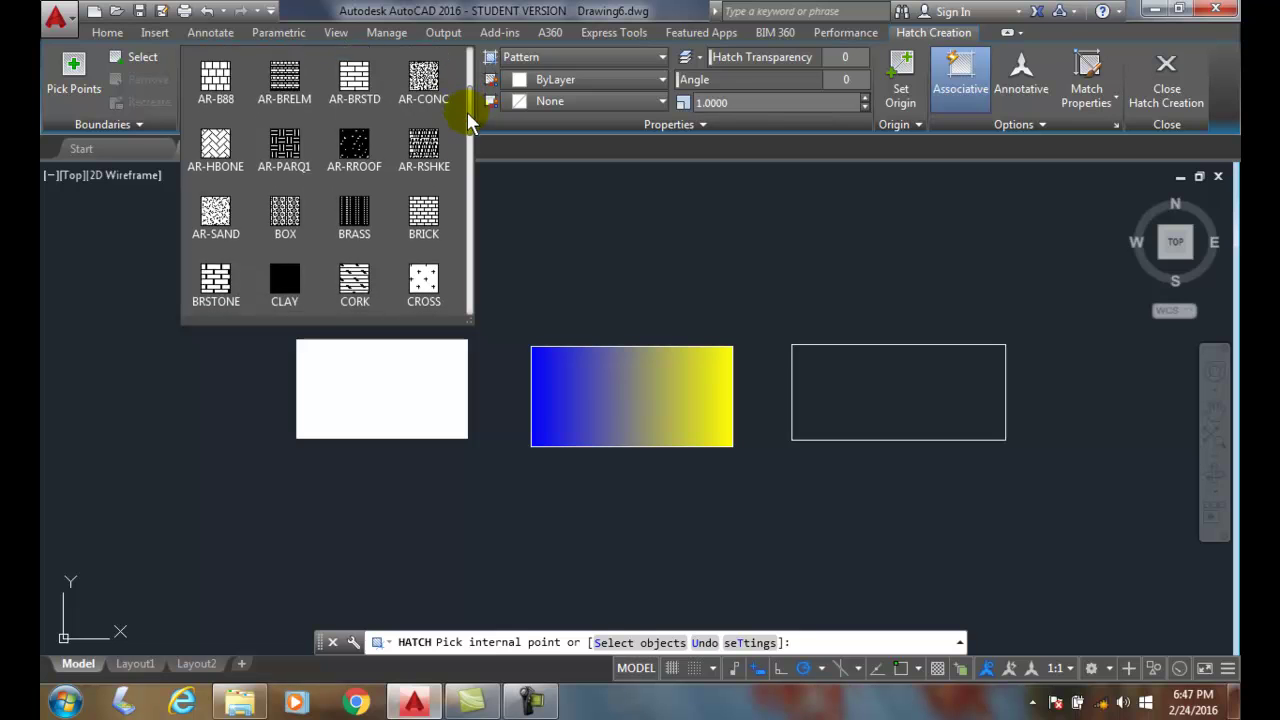
scroll(465, 130, "down", 2)
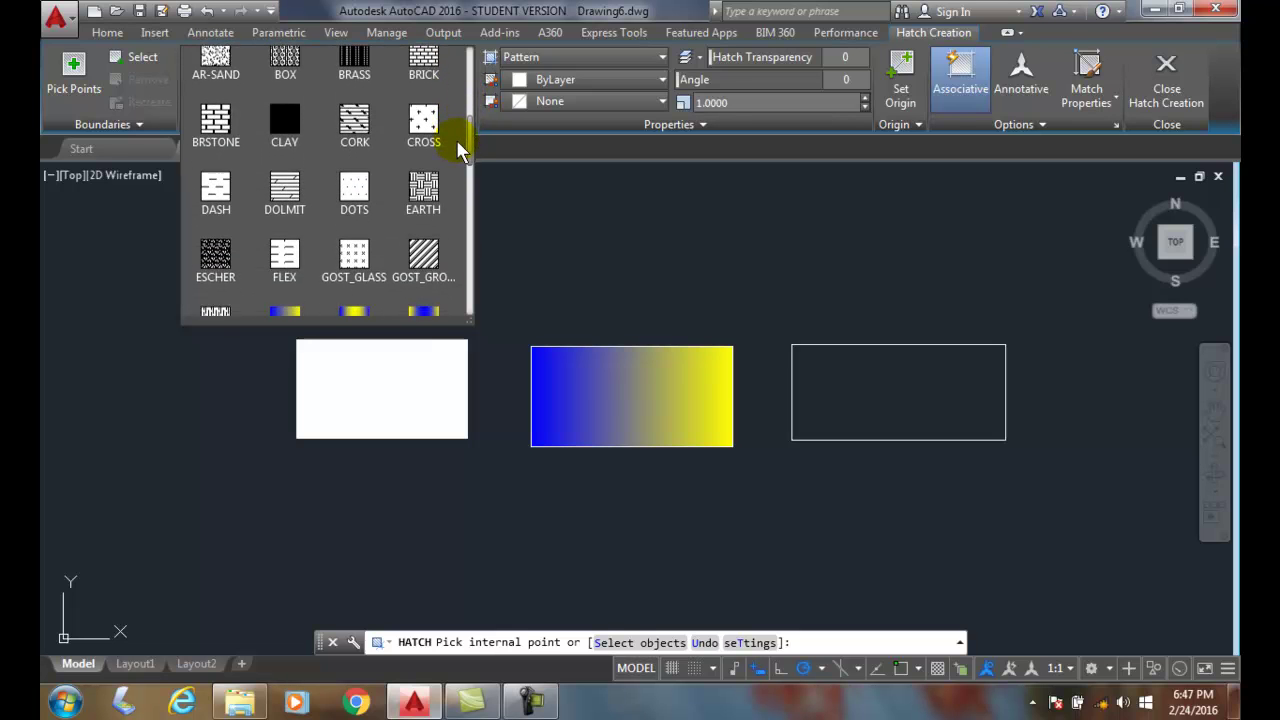
scroll(455, 155, "down", 4)
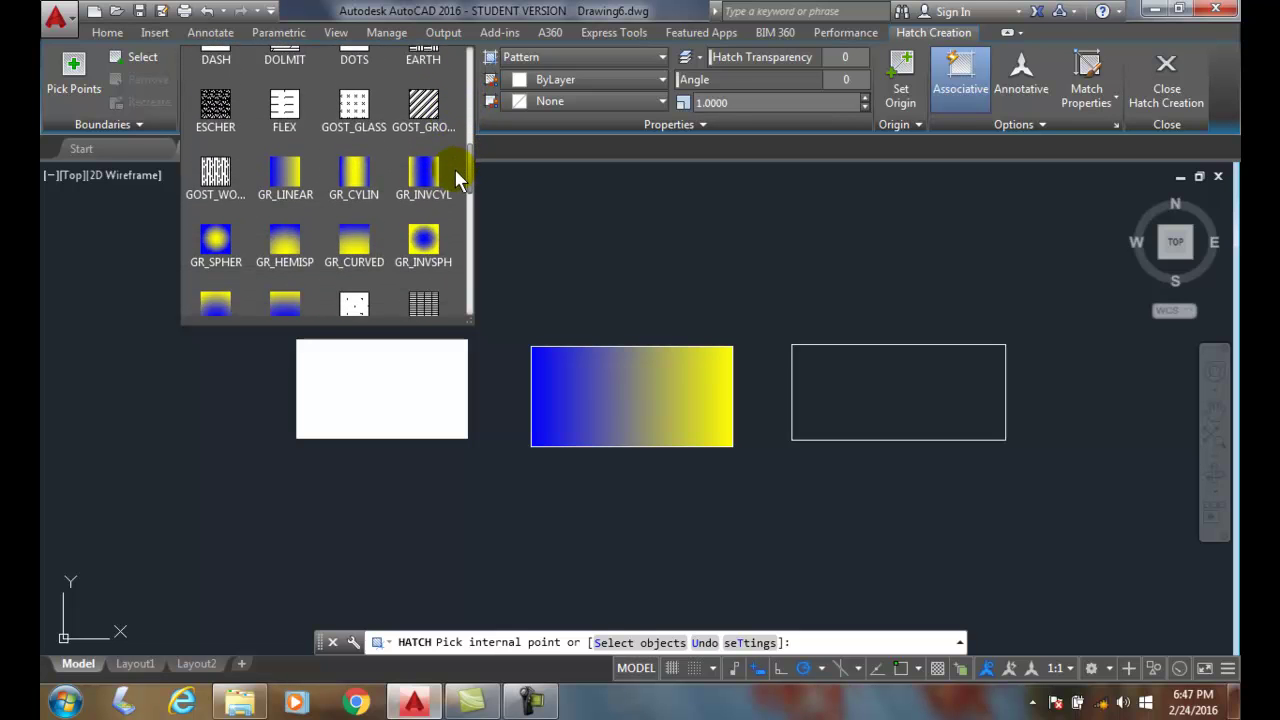
scroll(455, 200, "down", 4)
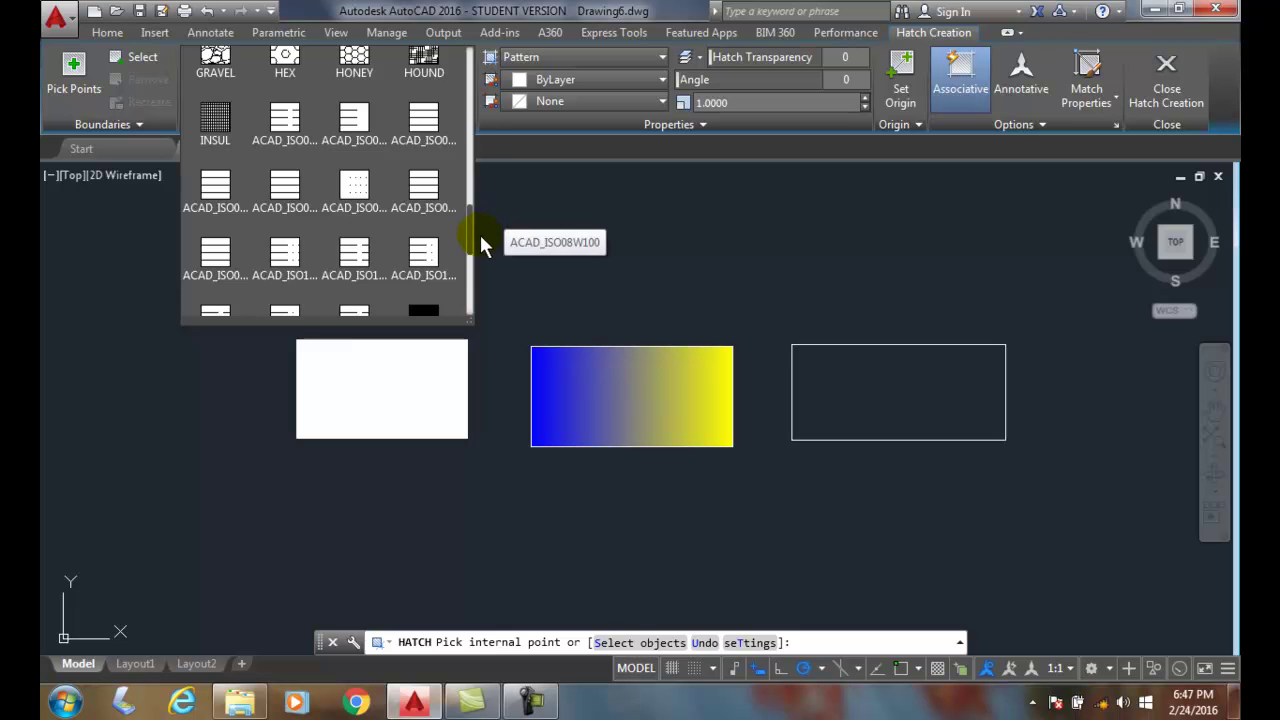
mouse_move(472, 223)
left_mouse_down()
mouse_move(475, 286)
mouse_move(488, 115)
mouse_move(465, 78)
left_mouse_up()
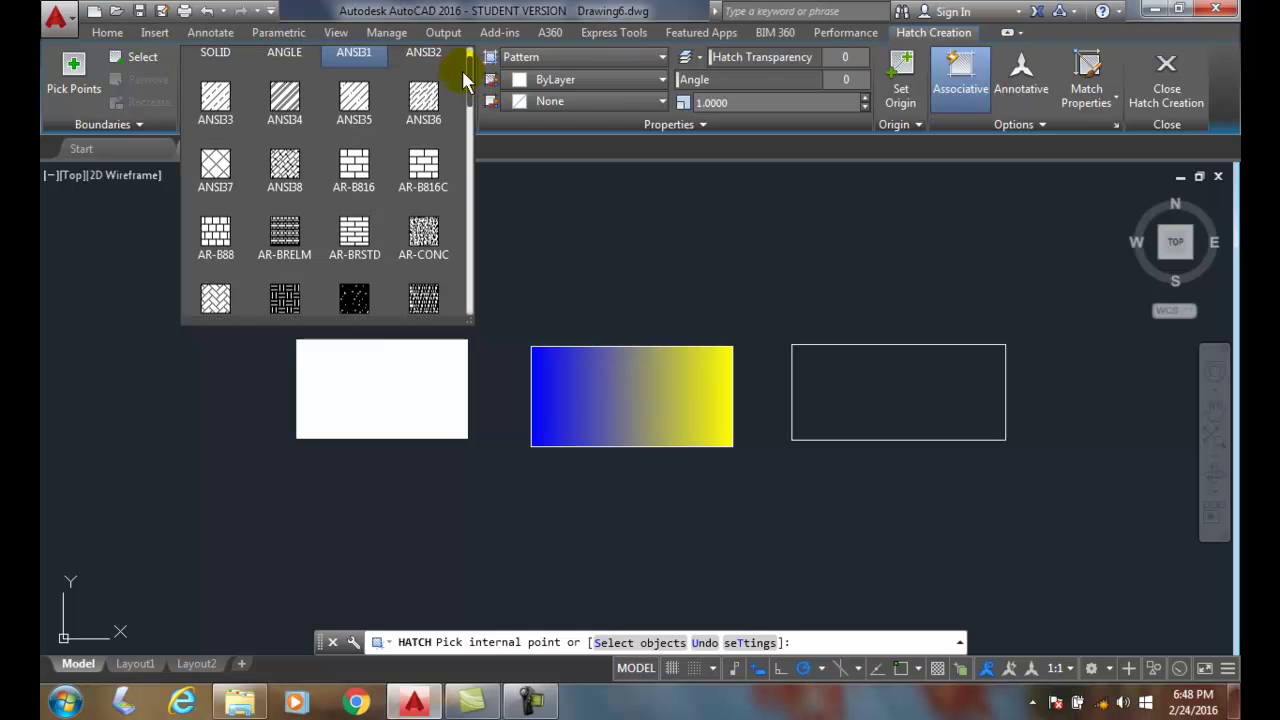
Step: Hatch the right rectangle with the ANSI34 diagonal pattern and end the command
left_click(285, 93)
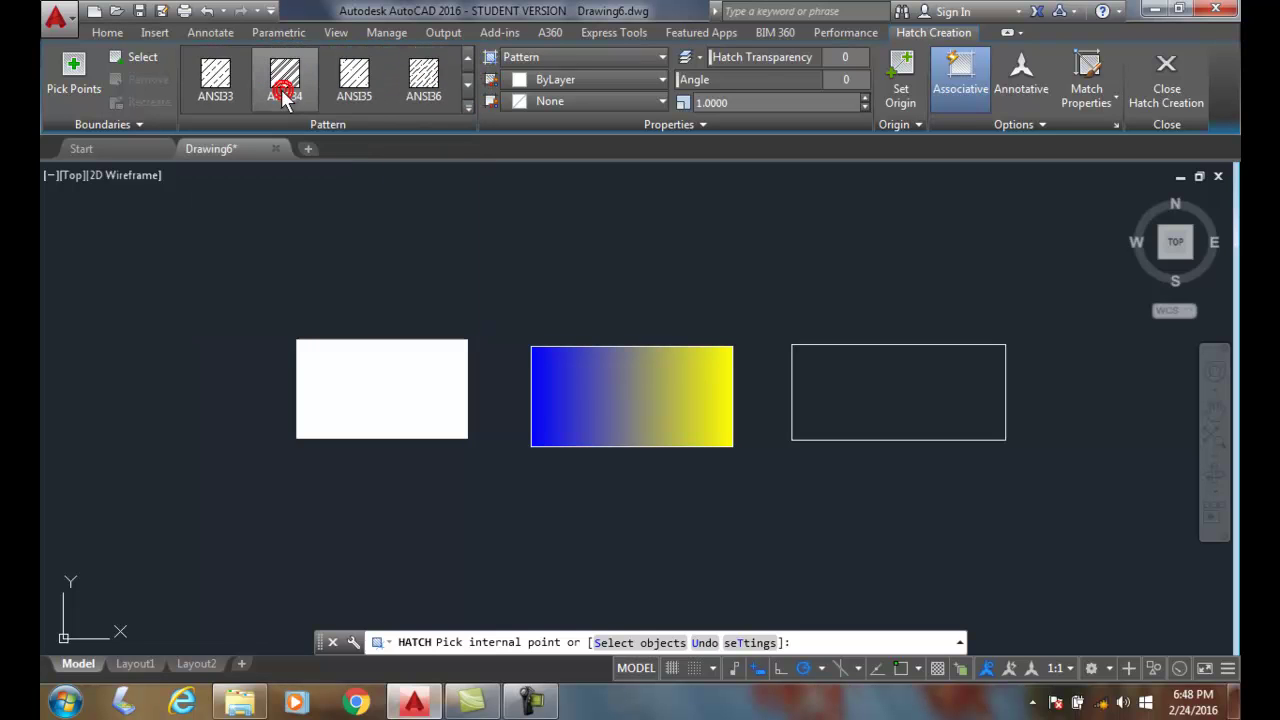
left_click(865, 406)
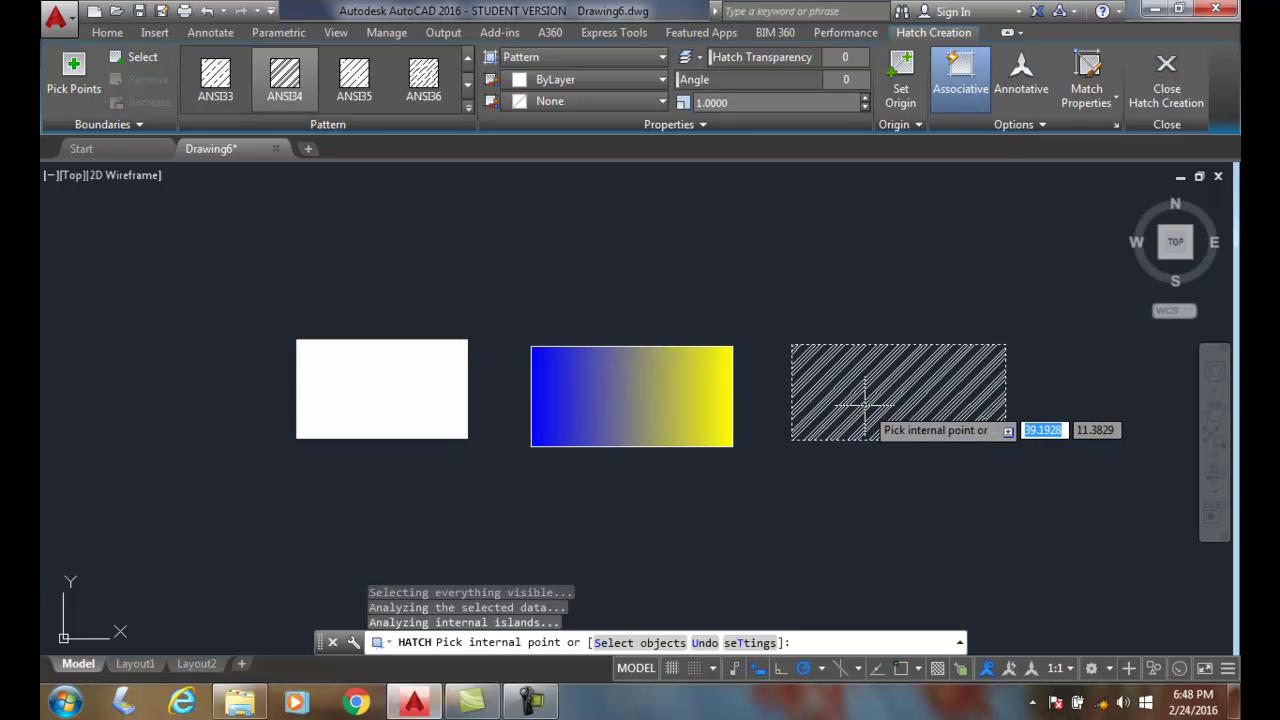
key("Return")
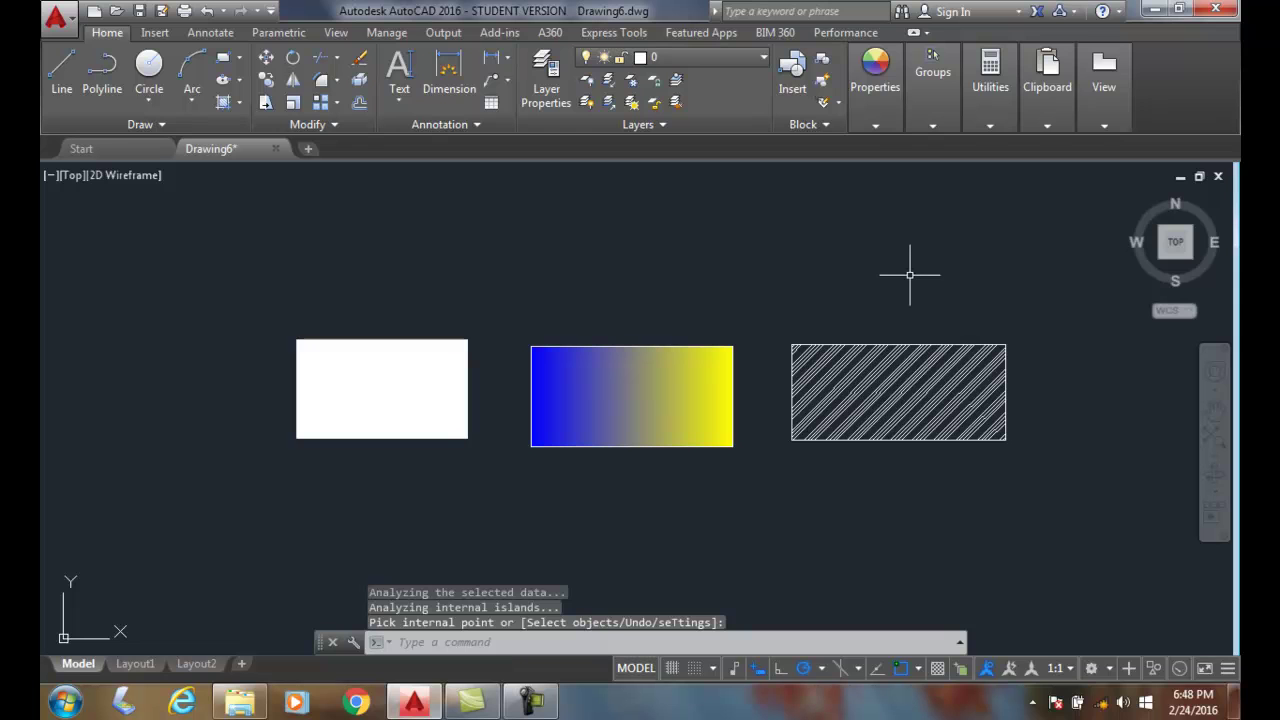
key("Escape")
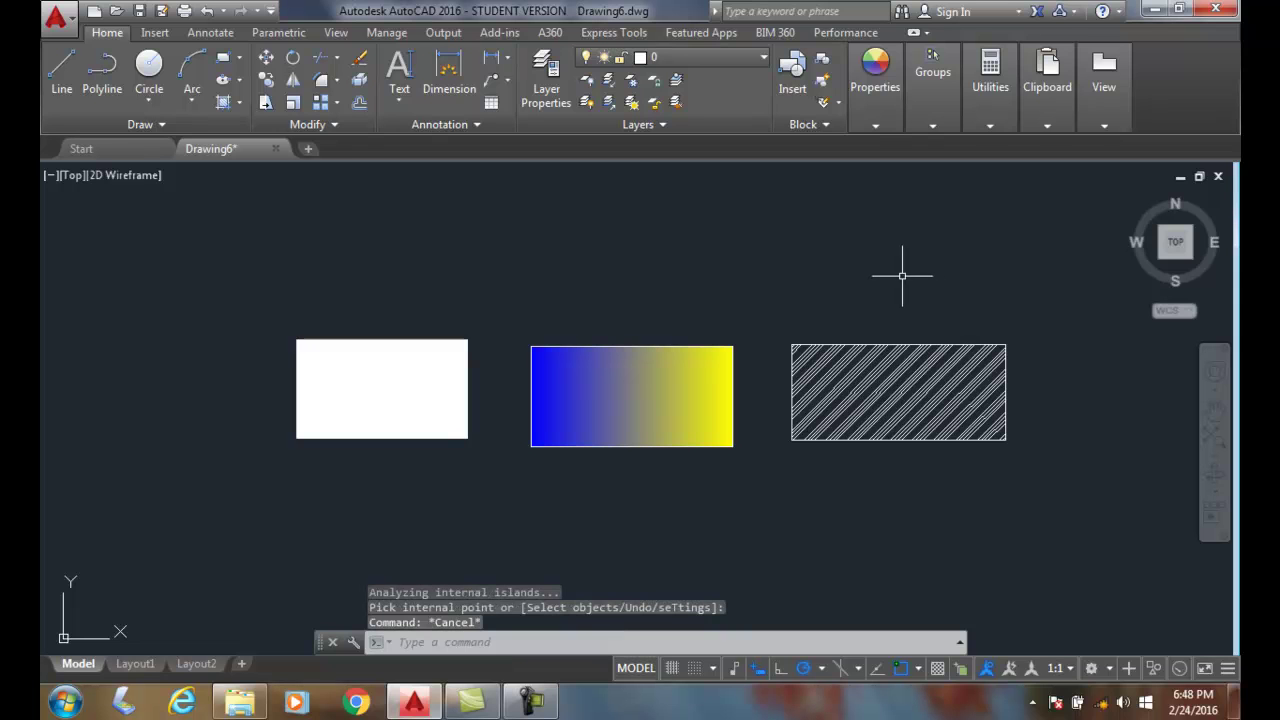
left_click(227, 103)
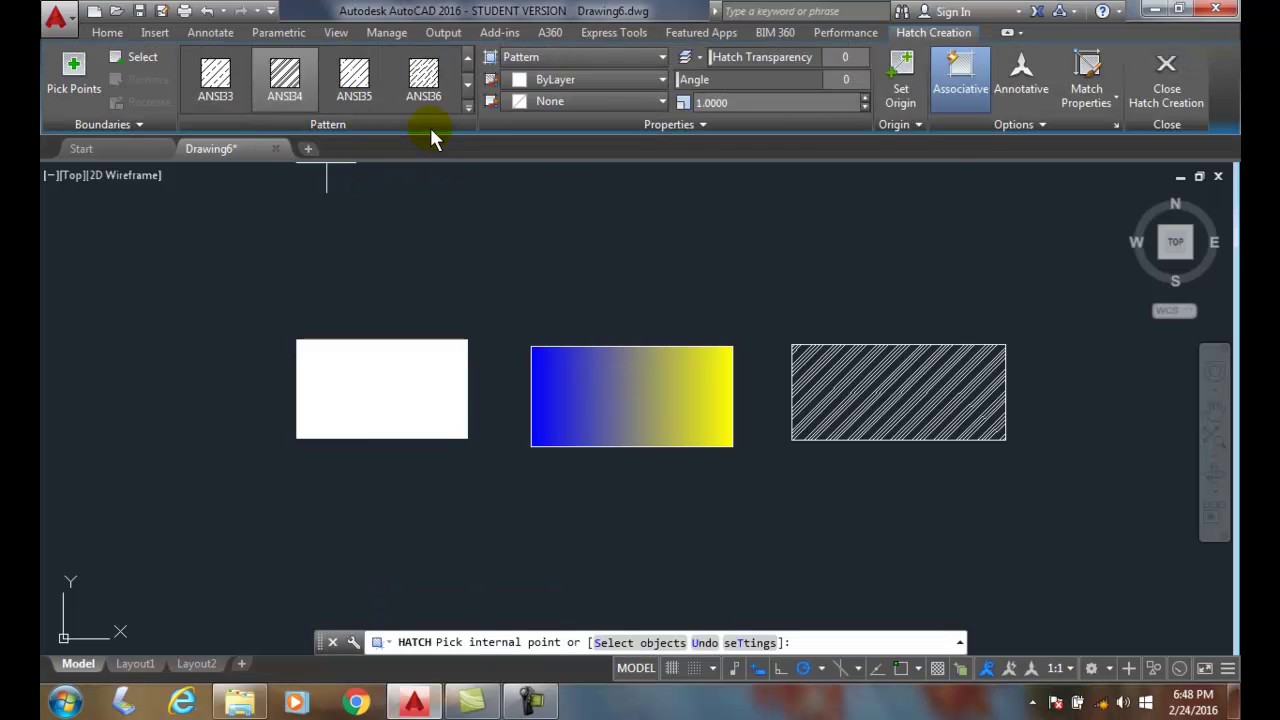
left_click(661, 58)
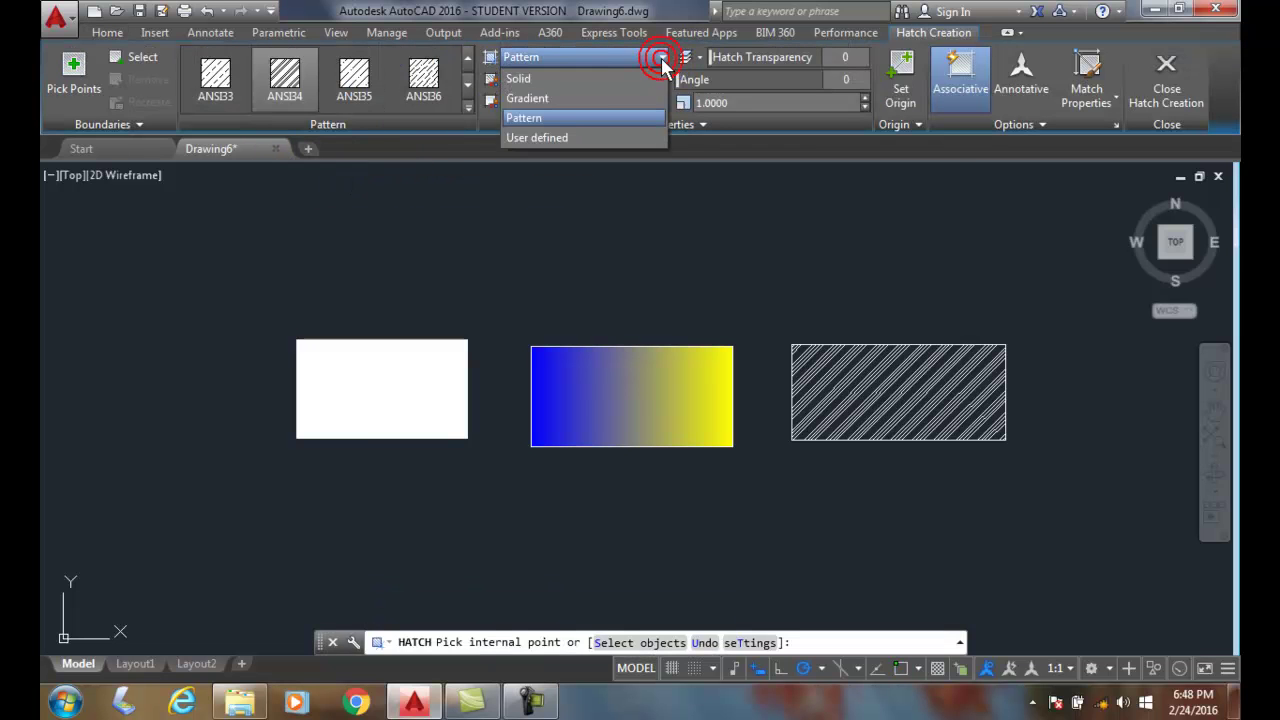
left_click(550, 137)
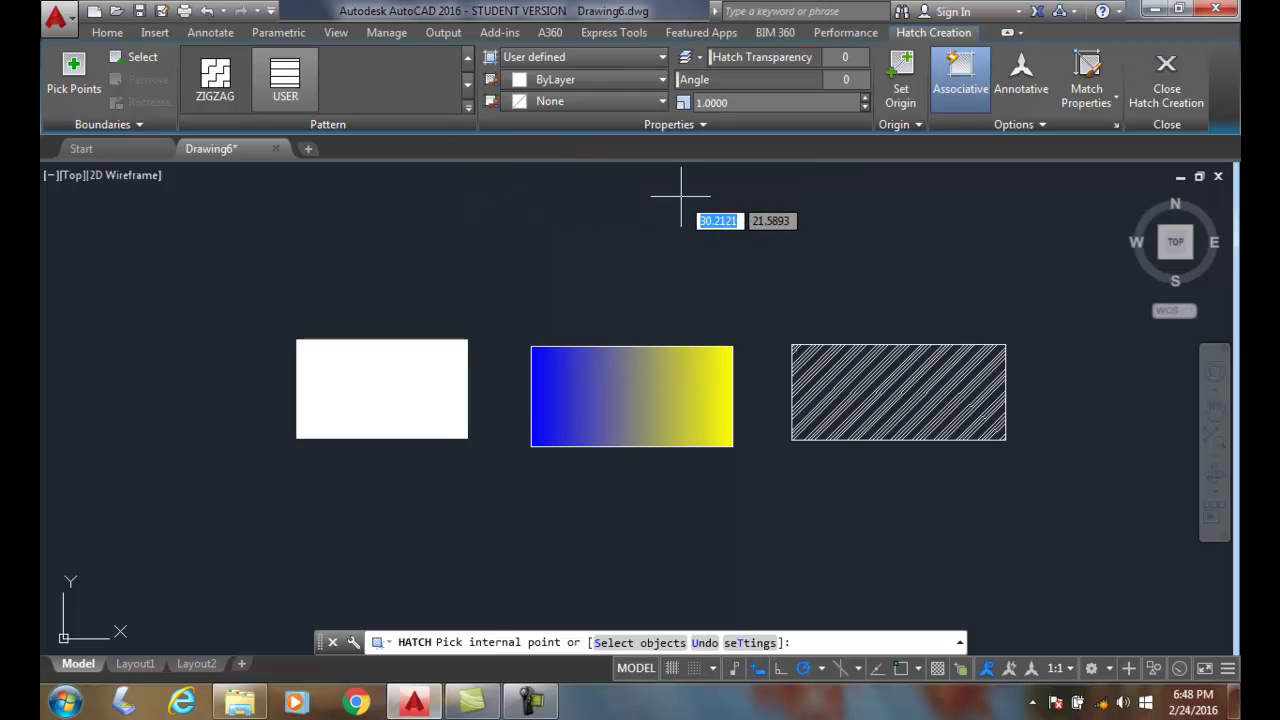
key("Escape")
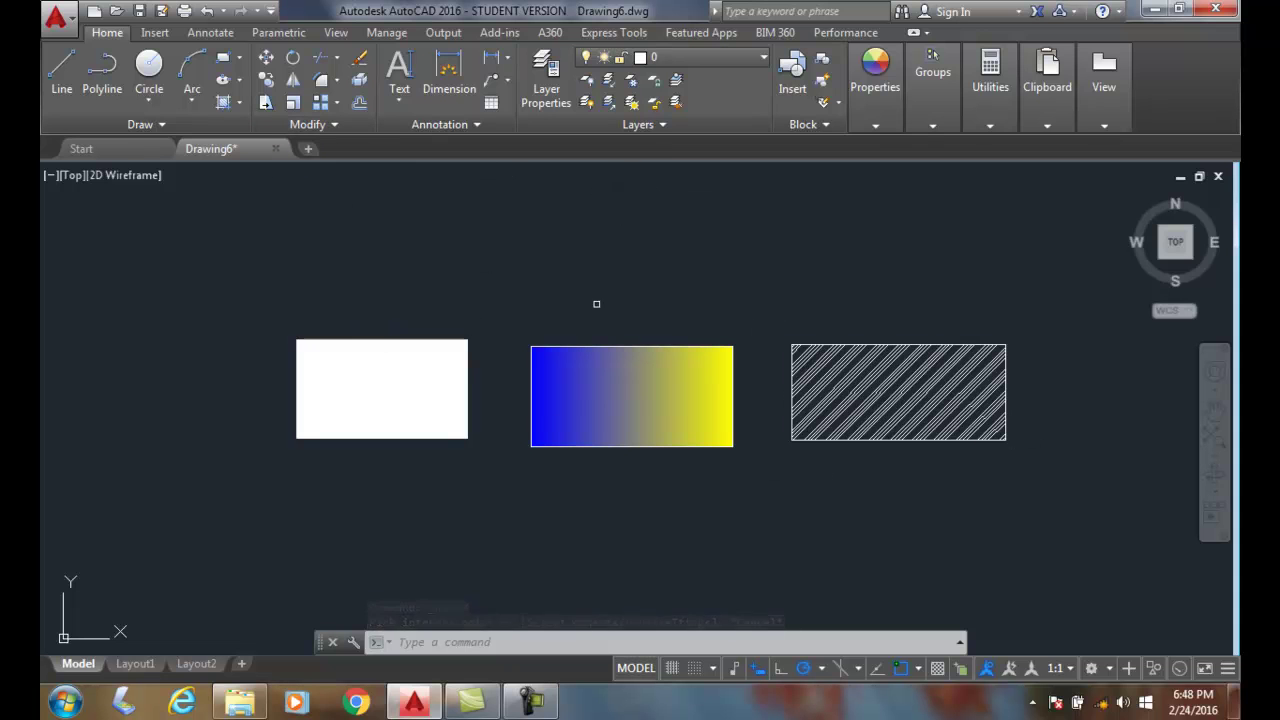
left_click(383, 381)
key("Escape")
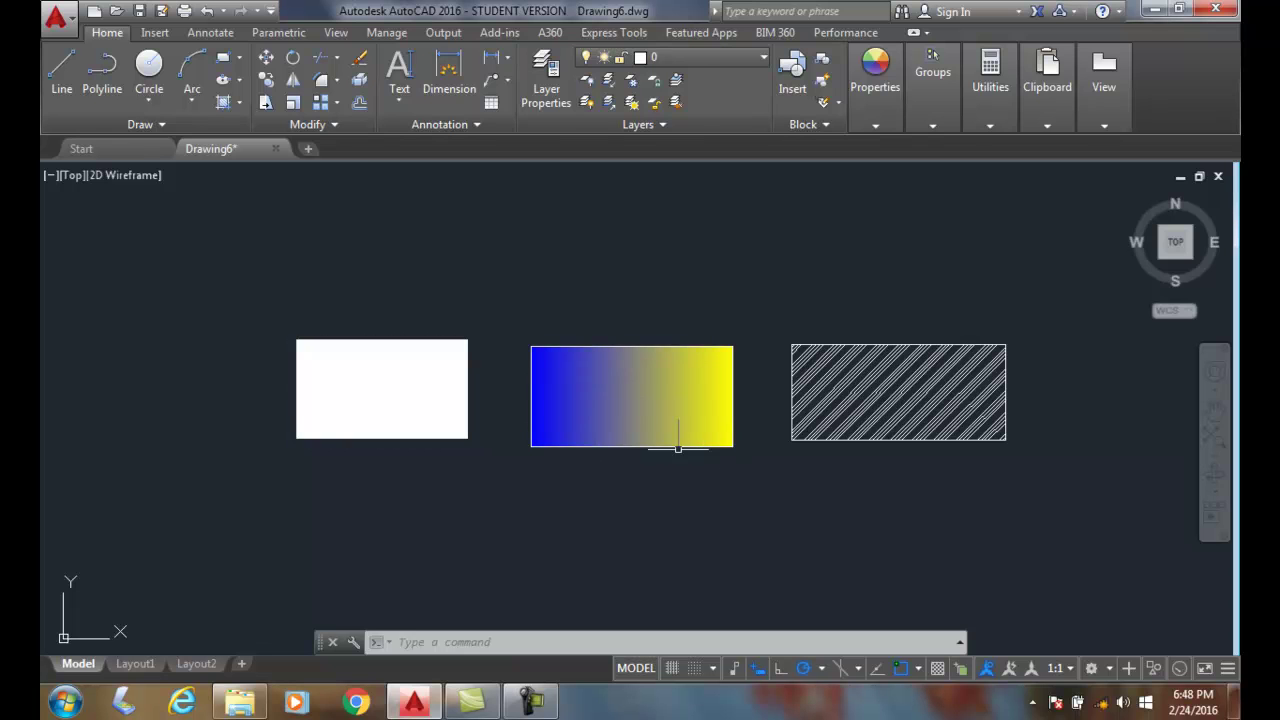